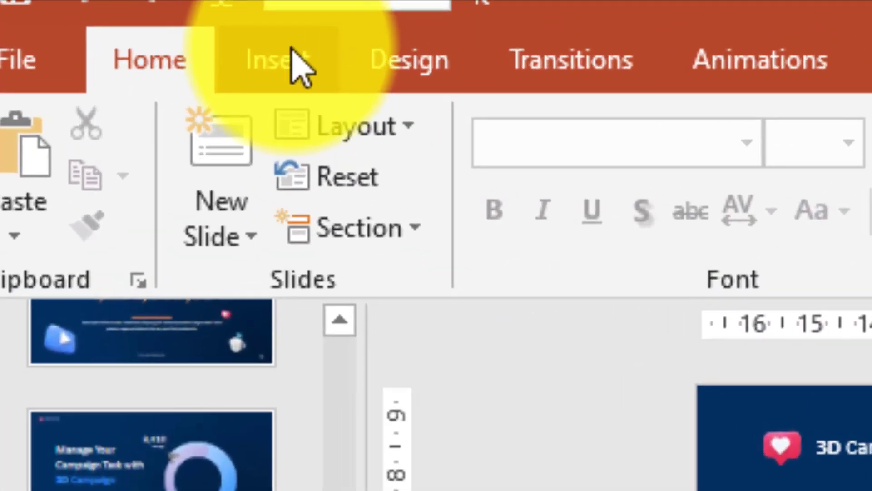
Step: Start inserting a chart and browse the first chart types, including line and column
left_click(292, 51)
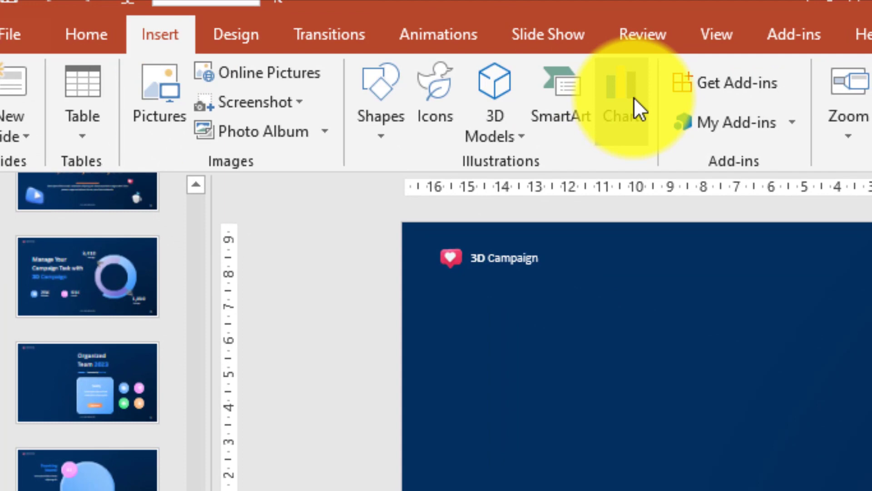
left_click(634, 98)
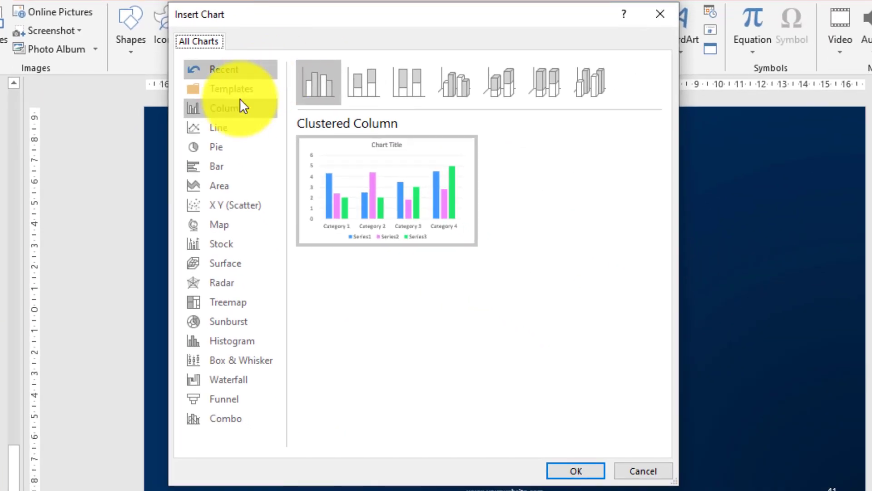
left_click(218, 127)
left_click(214, 166)
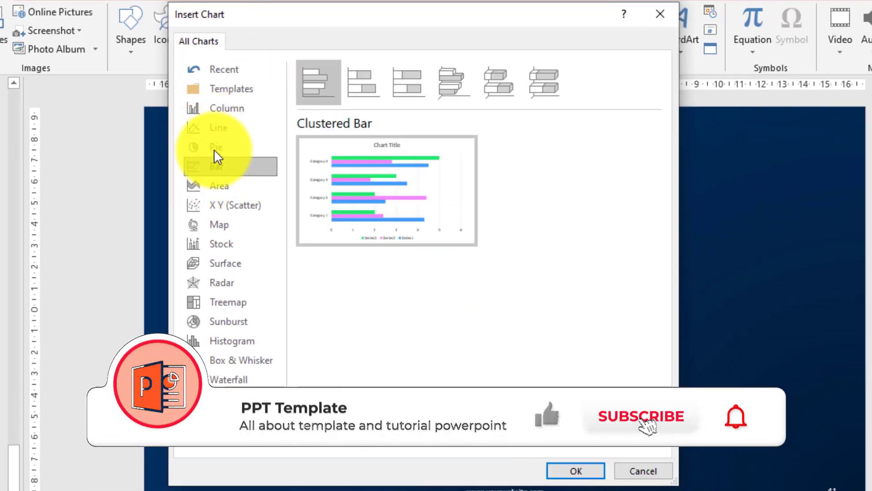
left_click(215, 147)
left_click(216, 127)
left_click(216, 109)
left_click(216, 166)
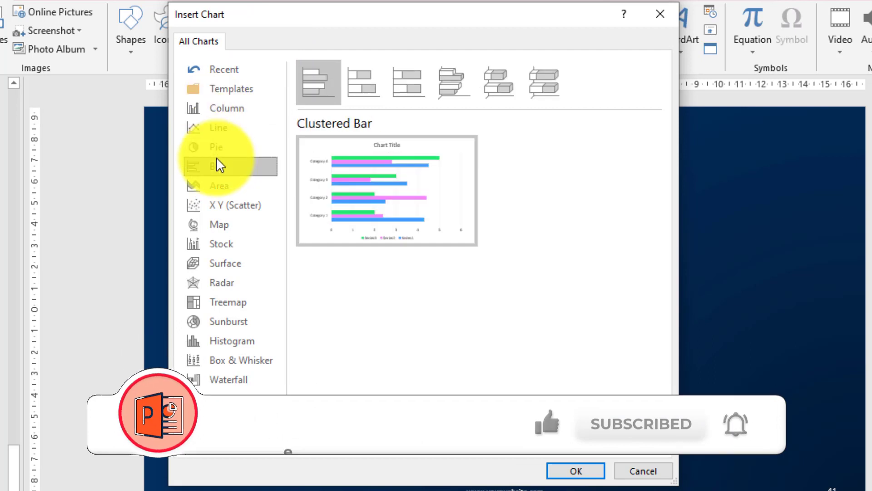
left_click(214, 186)
left_click(214, 205)
Step: Preview the stock, radar, treemap, histogram, box and whisker, waterfall, funnel and combo chart types
left_click(213, 244)
left_click(209, 283)
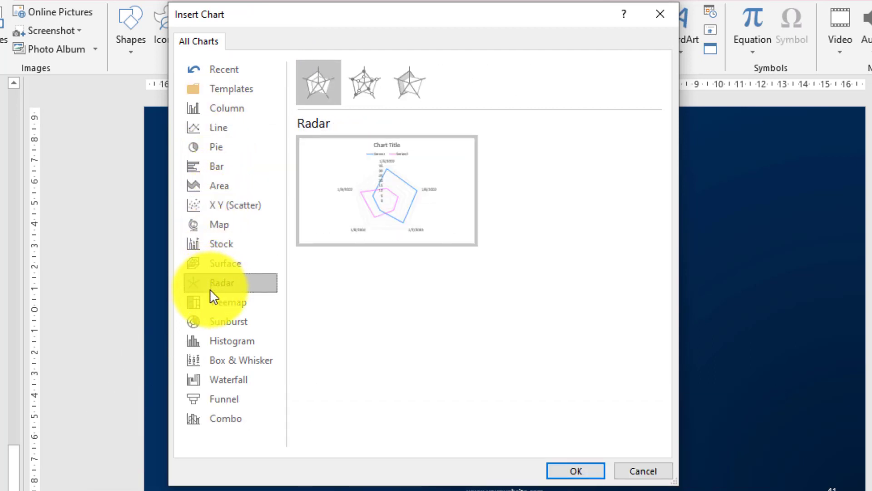
left_click(210, 302)
left_click(209, 341)
left_click(207, 359)
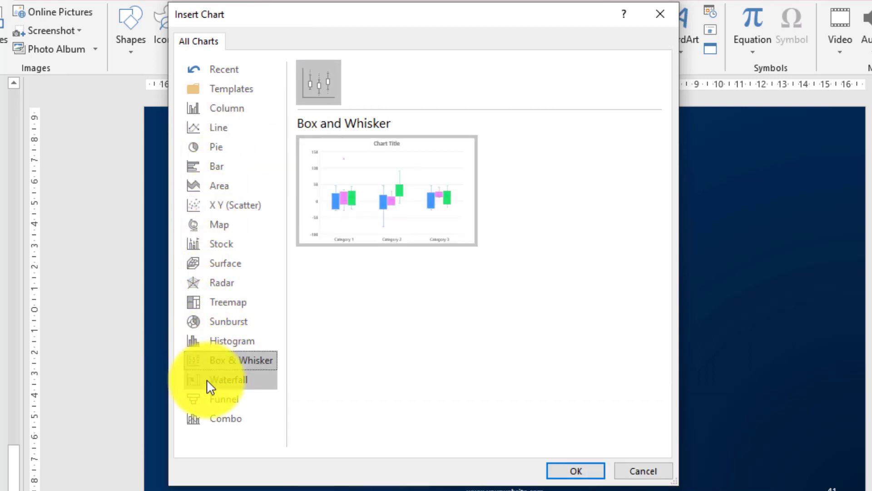
left_click(207, 380)
left_click(206, 400)
left_click(205, 417)
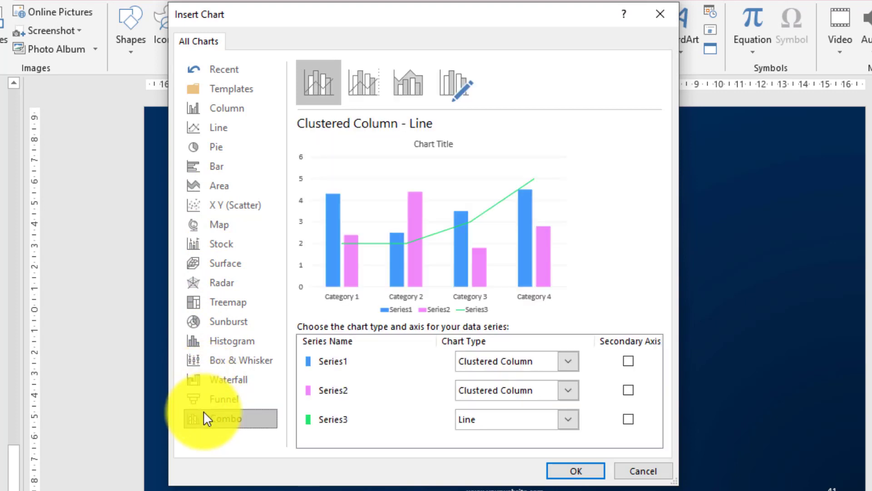
Step: Compare the stacked and 3-D column variants, then insert the plain Clustered Column chart
left_click(221, 109)
left_click(374, 86)
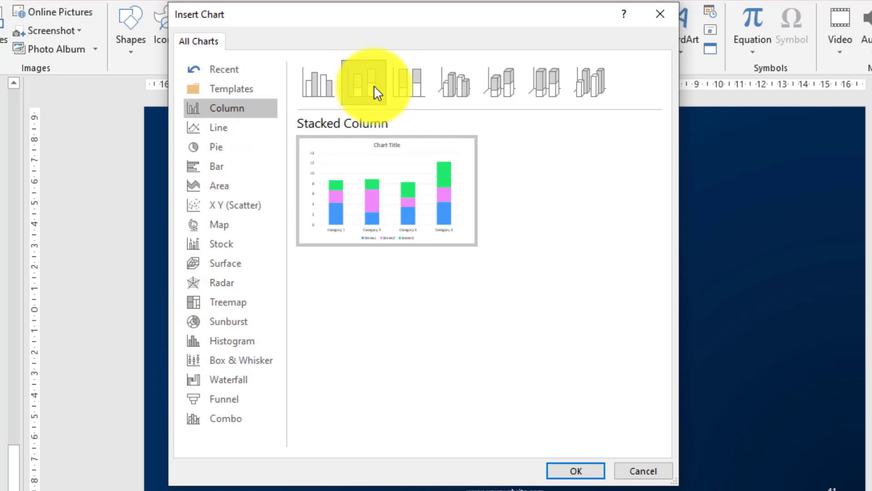
left_click(427, 84)
left_click(447, 83)
left_click(515, 93)
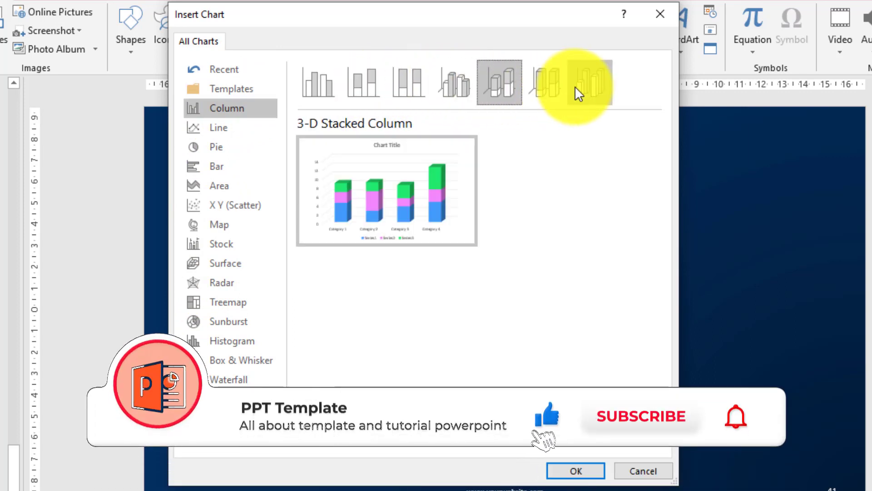
left_click(589, 84)
left_click(543, 86)
left_click(320, 83)
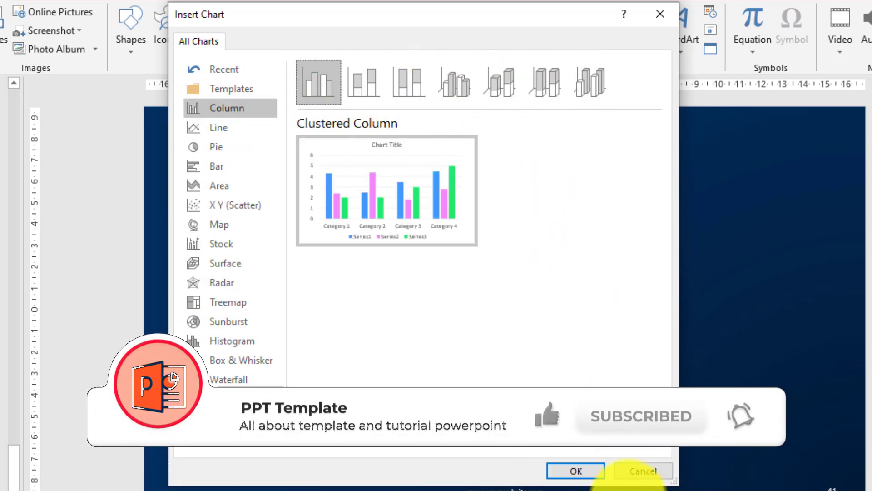
left_click(586, 469)
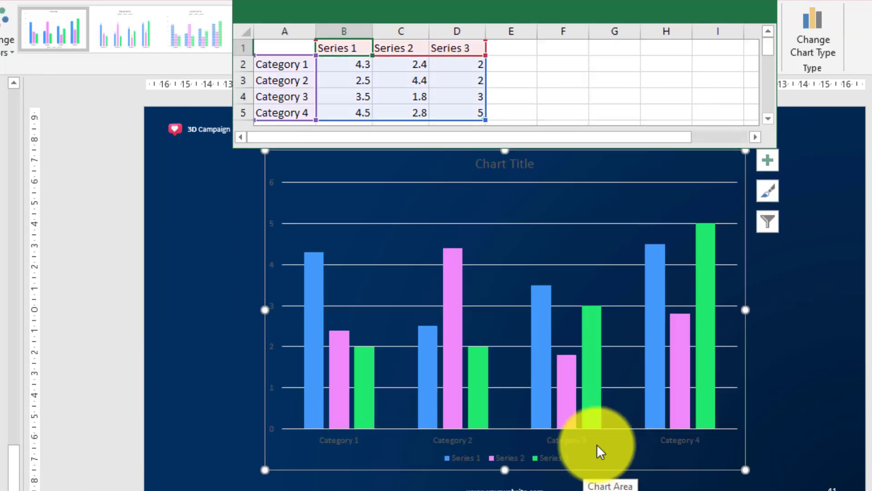
Step: Select the chart and switch Axis Titles and Error Bars on and back off under Chart Elements
left_click(786, 292)
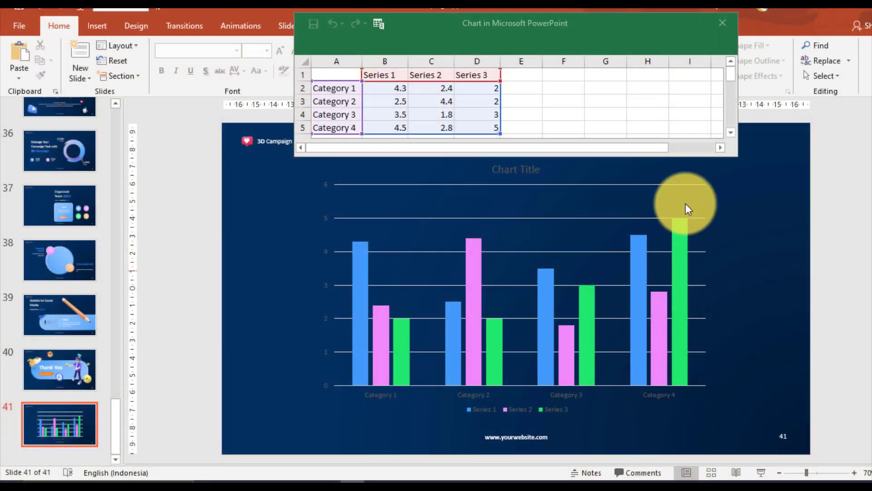
left_click(683, 185)
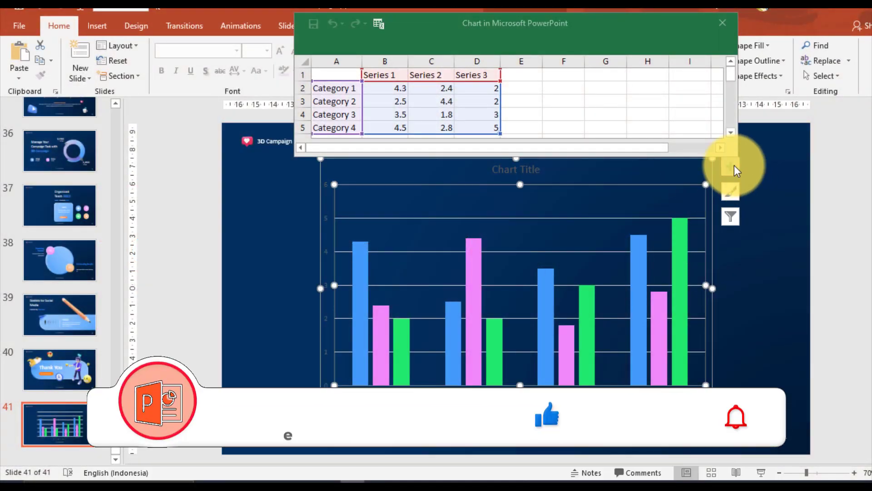
left_click(734, 166)
left_click(760, 195)
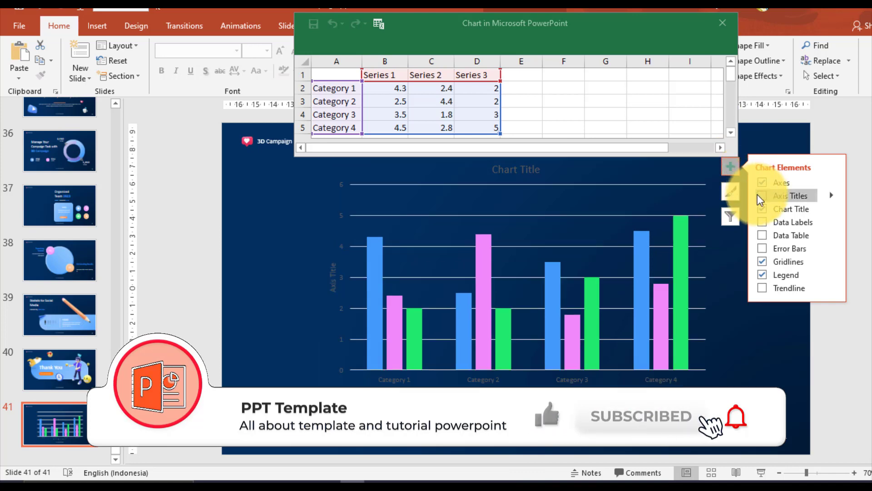
left_click(760, 196)
left_click(764, 248)
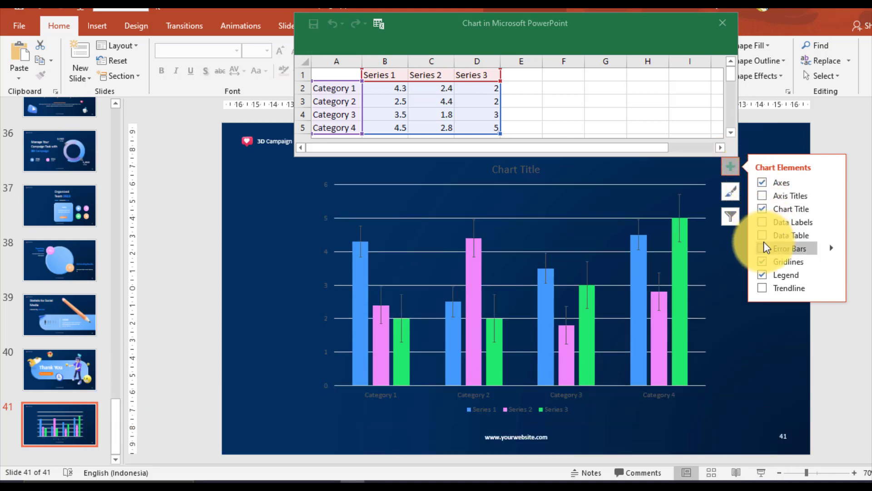
left_click(764, 248)
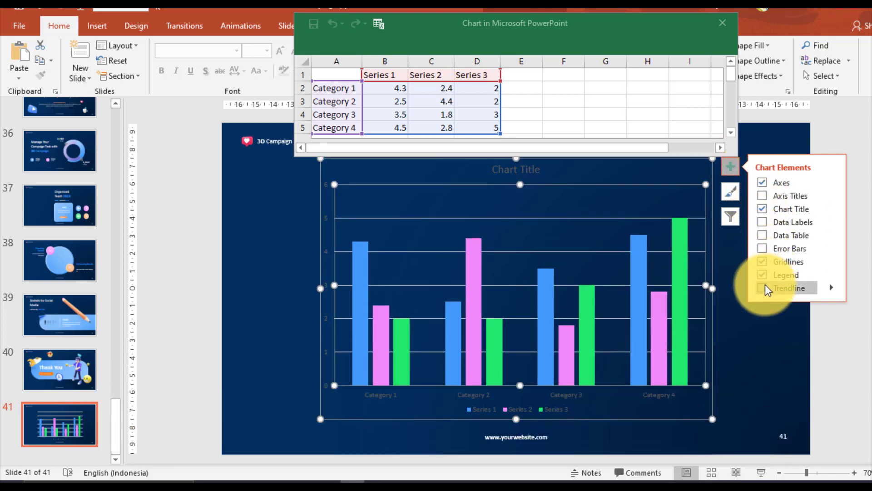
Step: Apply the translucent overlapping-bar style from the Chart Styles gallery
left_click(731, 191)
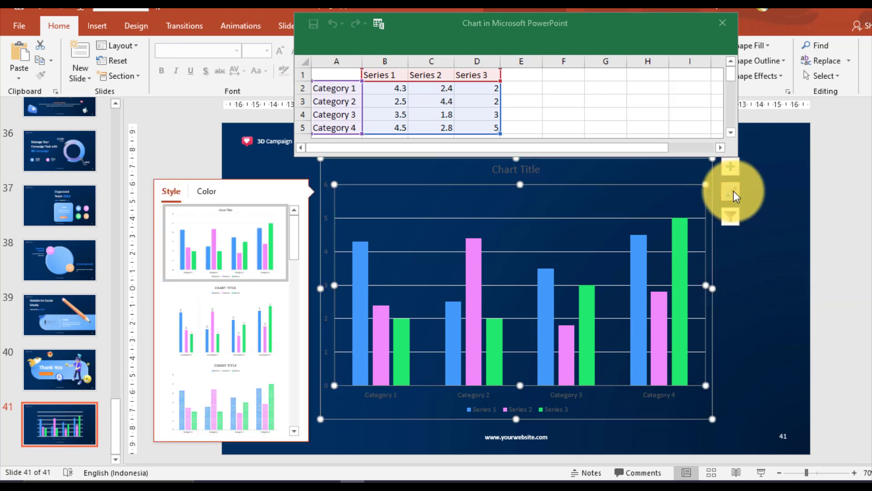
scroll(274, 314, "down", 3)
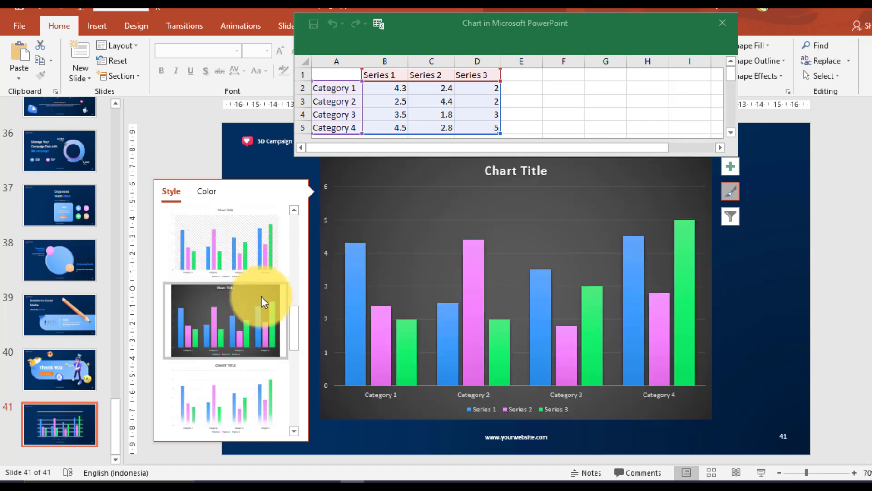
scroll(261, 296, "down", 3)
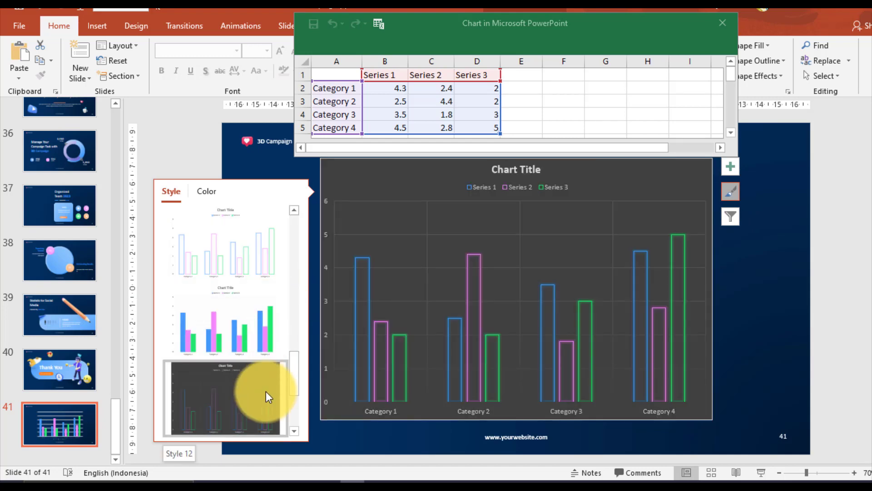
scroll(265, 391, "down", 2)
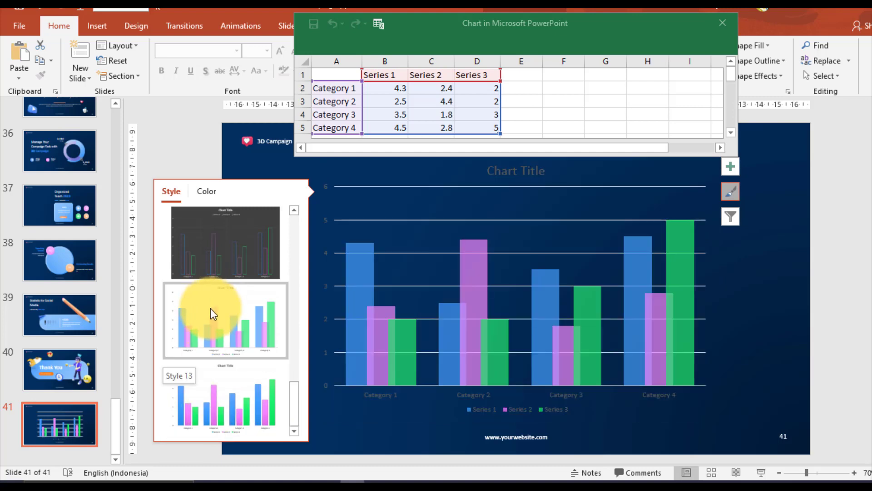
left_click(210, 308)
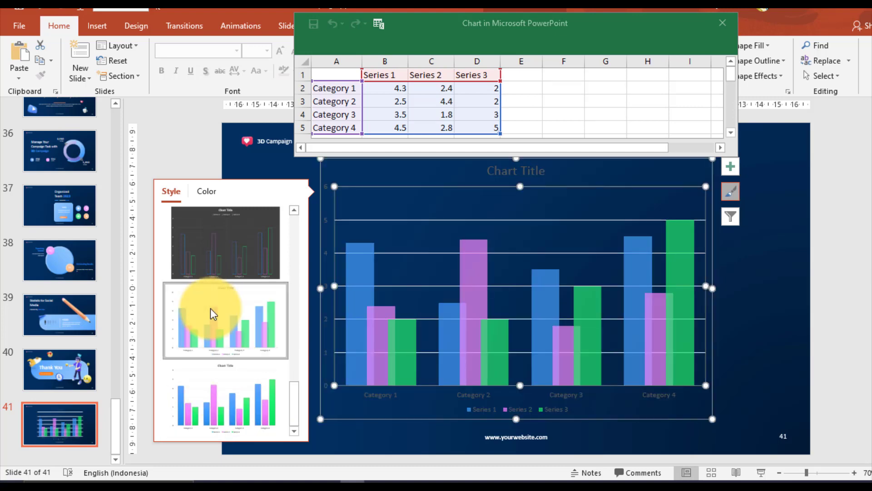
Step: Select the green Series 3 columns and bring up the chart colour palettes
left_click(676, 256)
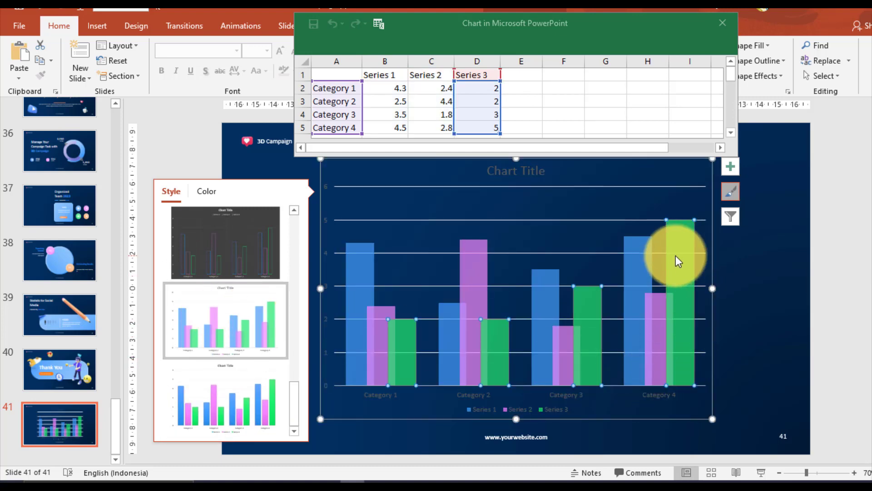
left_click(729, 195)
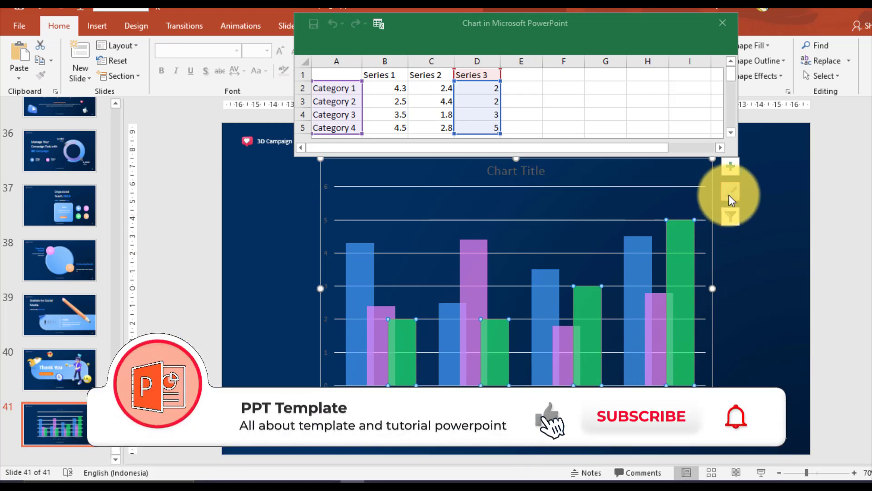
left_click(729, 195)
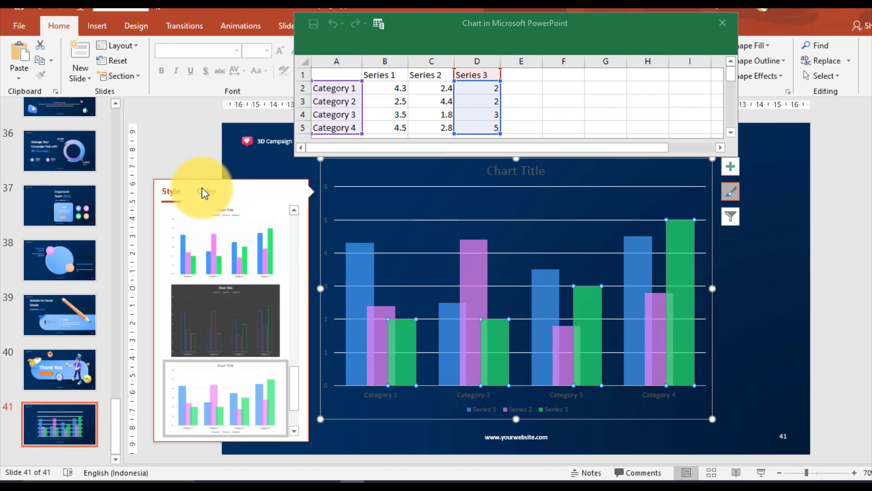
left_click(202, 191)
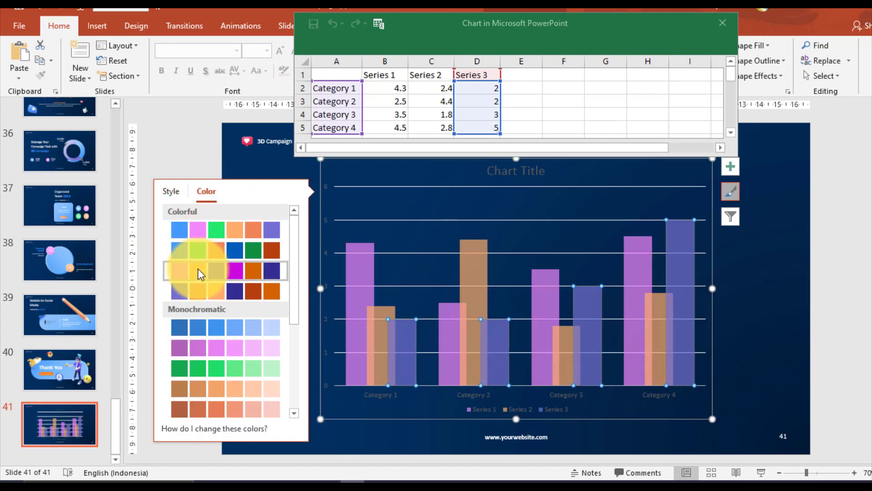
Step: Try the green, blue and other palettes, then settle on the purple and orange Colorful palette
left_click(198, 291)
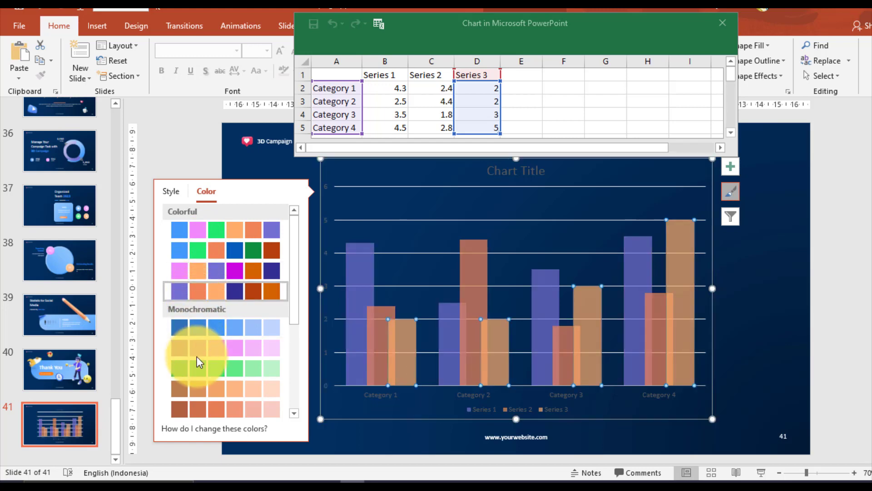
left_click(197, 368)
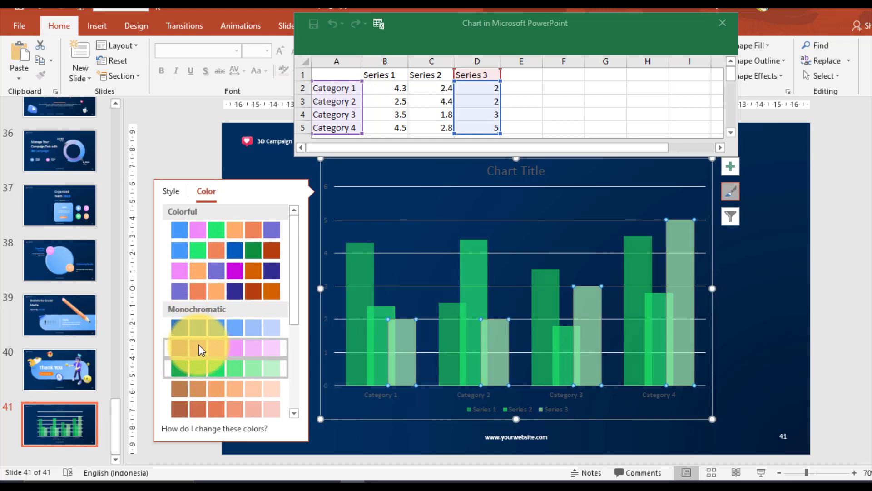
left_click(198, 324)
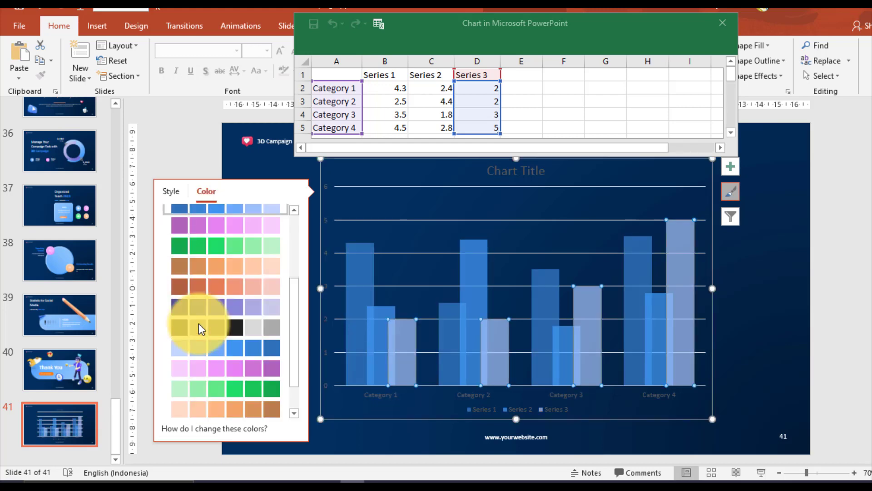
left_click(198, 294)
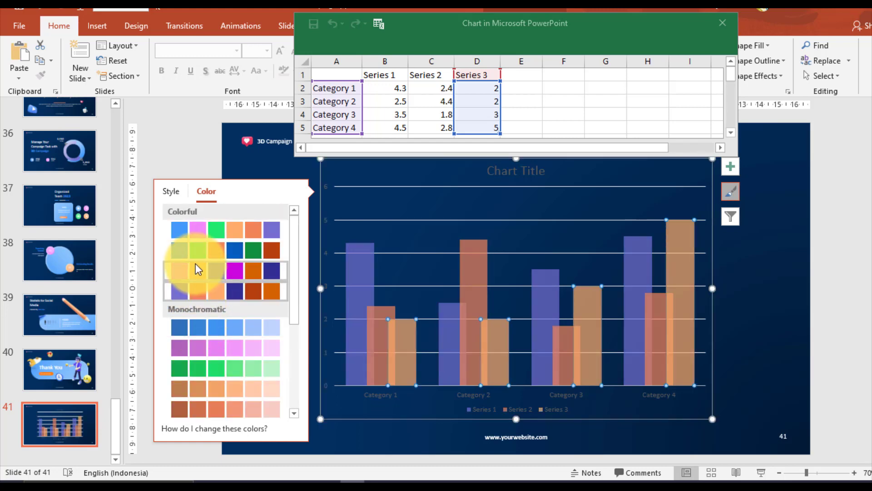
left_click(195, 253)
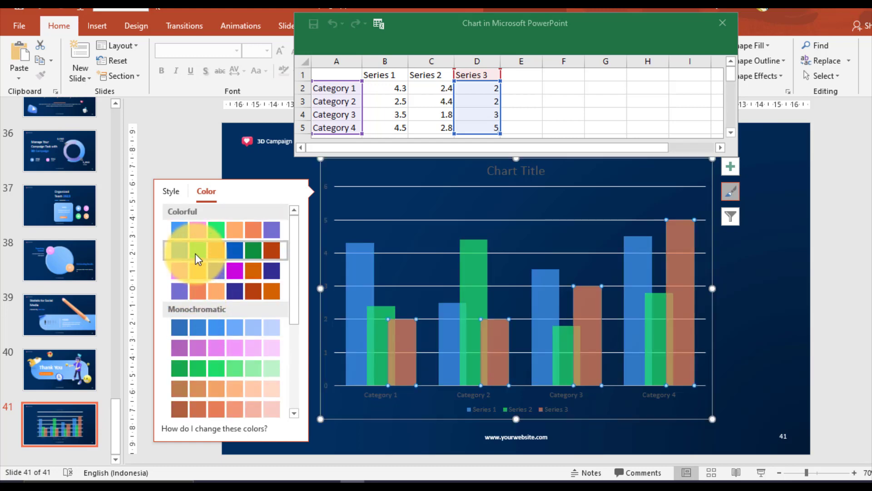
left_click(191, 288)
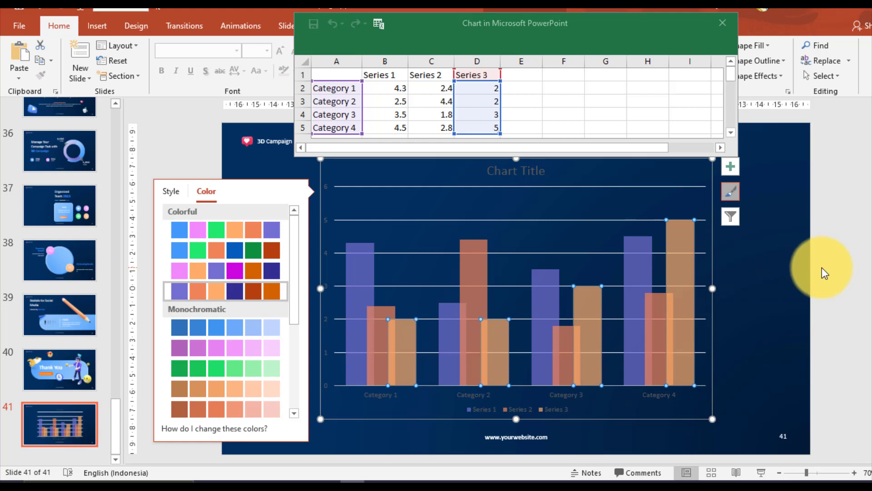
left_click(667, 393)
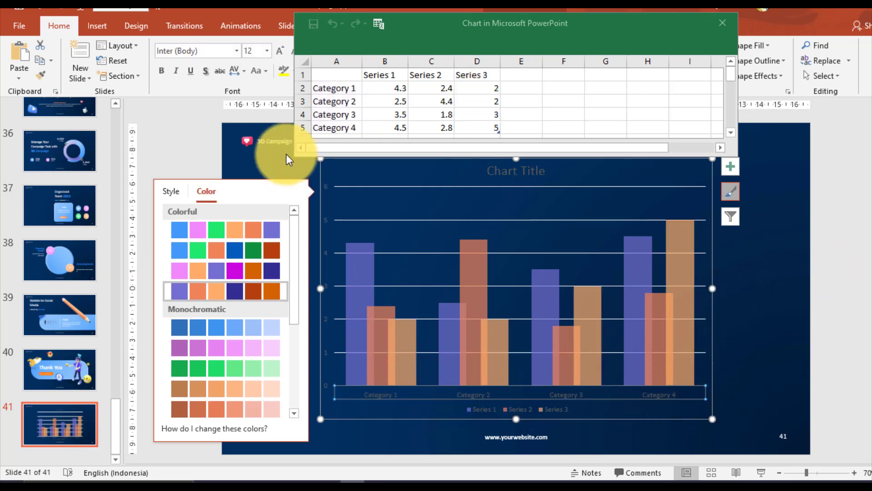
Step: Move the data window aside and set the category labels' font colour to White, Darker 25%
left_click(266, 75)
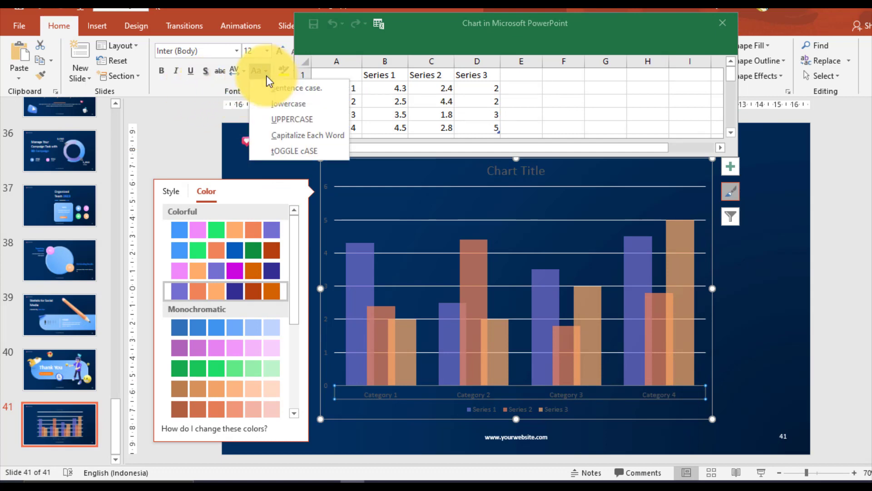
left_click(279, 118)
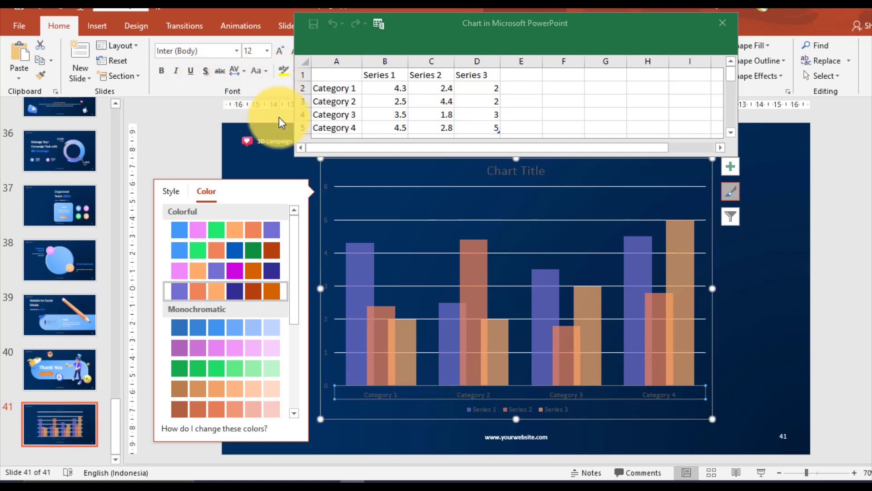
left_click_drag(500, 21, 662, 102)
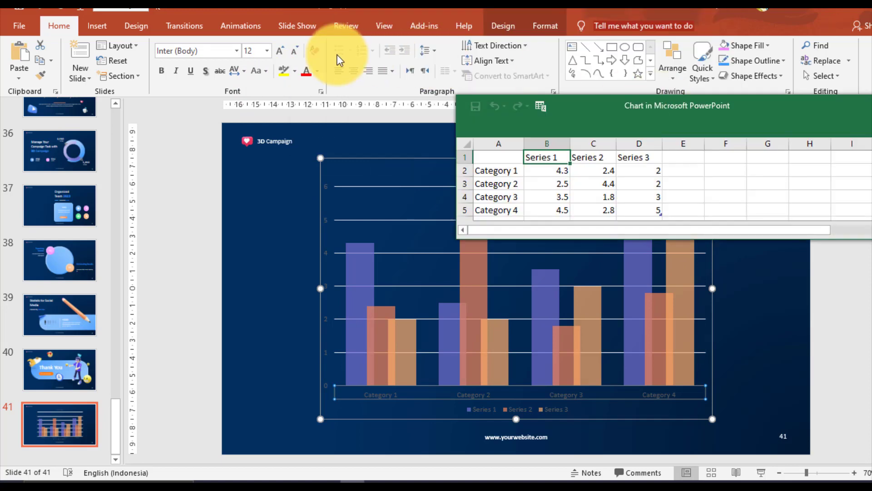
left_click(320, 73)
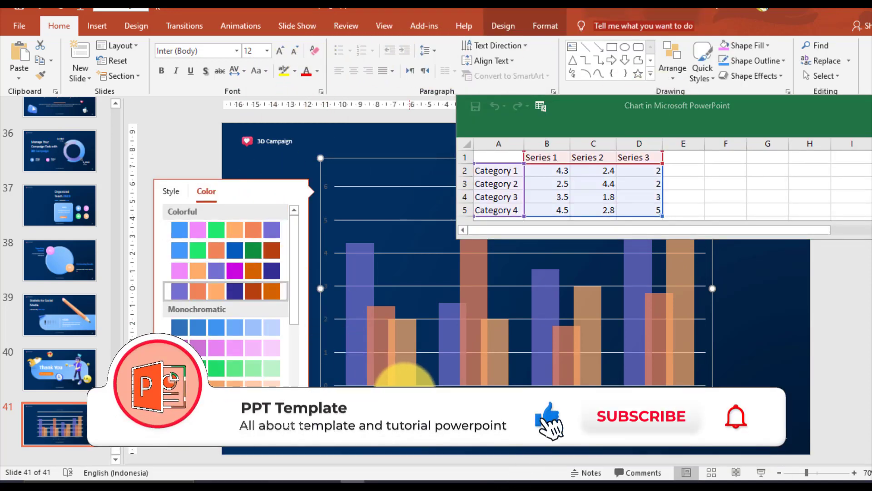
left_click(393, 382)
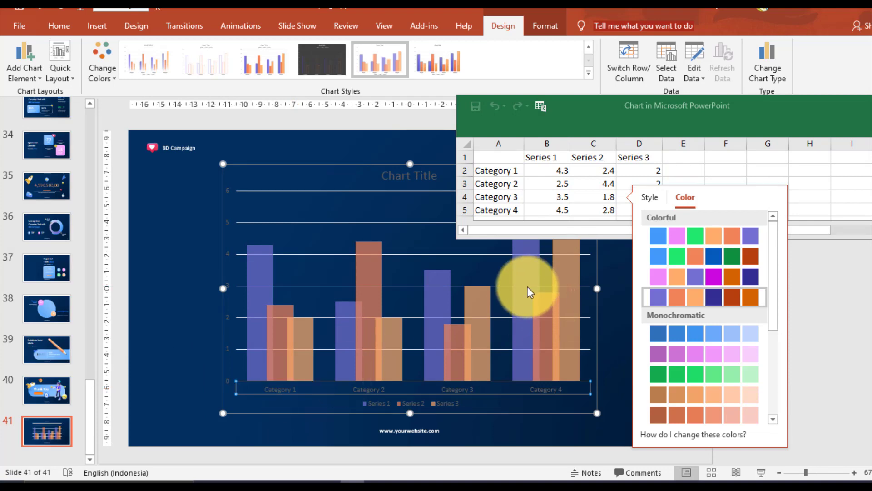
left_click(89, 28)
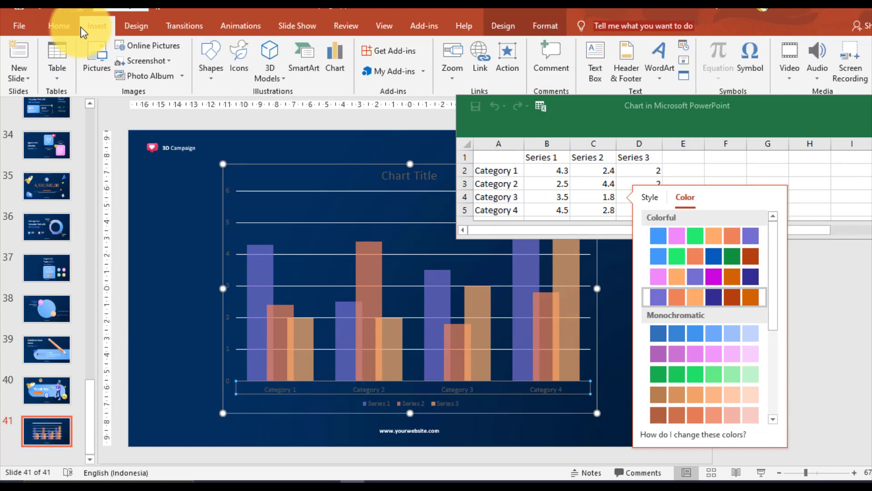
left_click(74, 28)
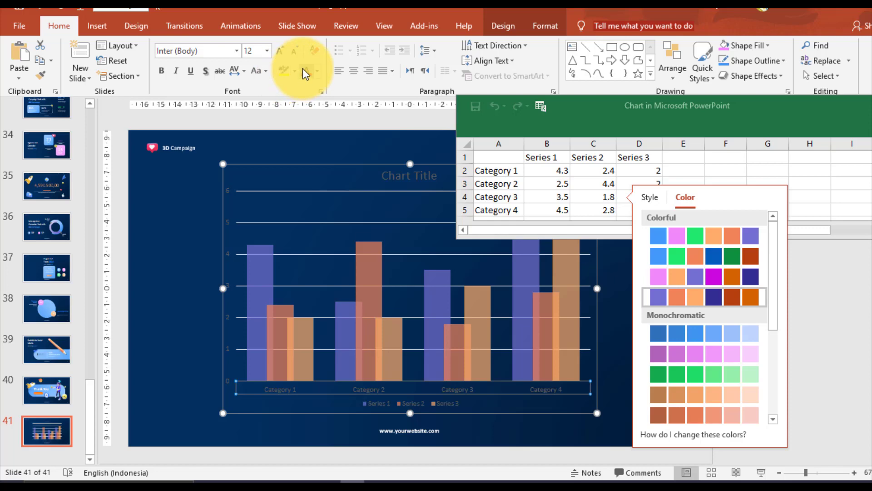
left_click(268, 51)
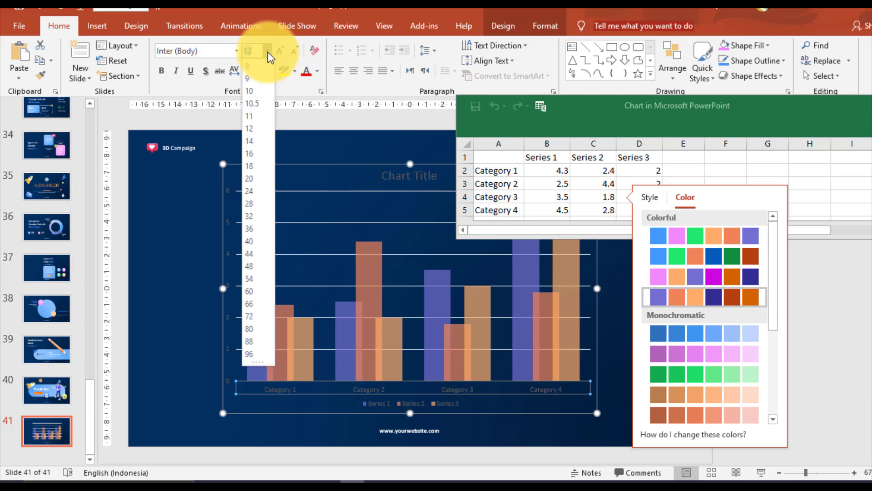
left_click(317, 71)
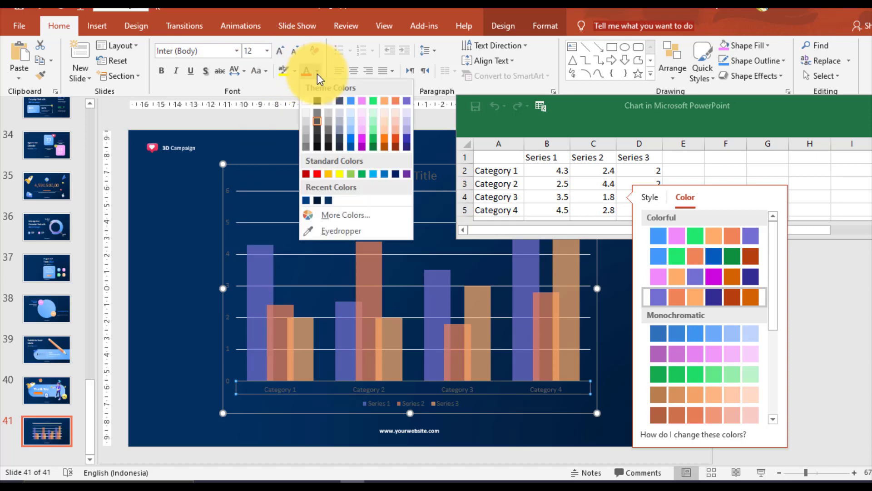
left_click(304, 124)
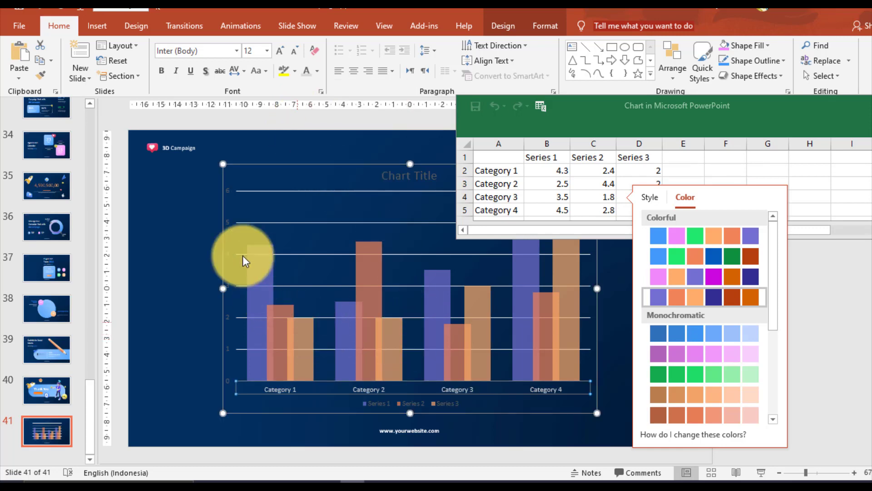
Step: Give the vertical axis numbers and the legend text a light grey font colour too
left_click(232, 196)
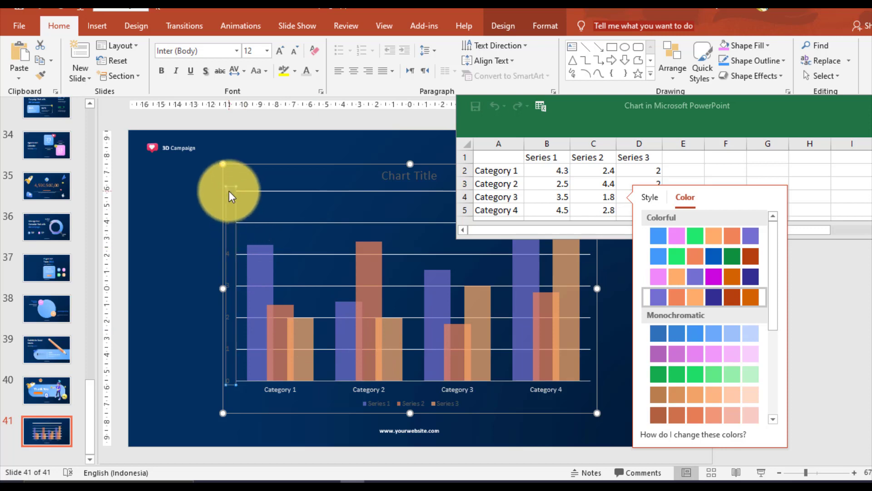
left_click(317, 72)
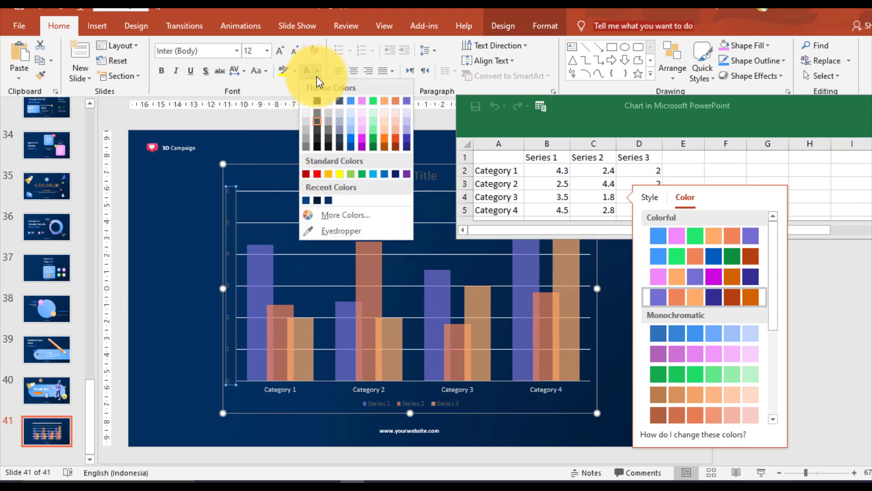
left_click(307, 111)
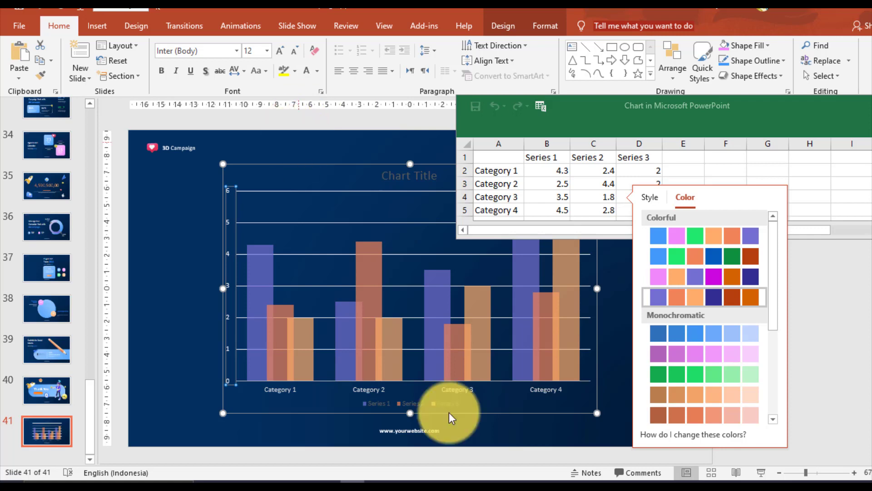
left_click(380, 407)
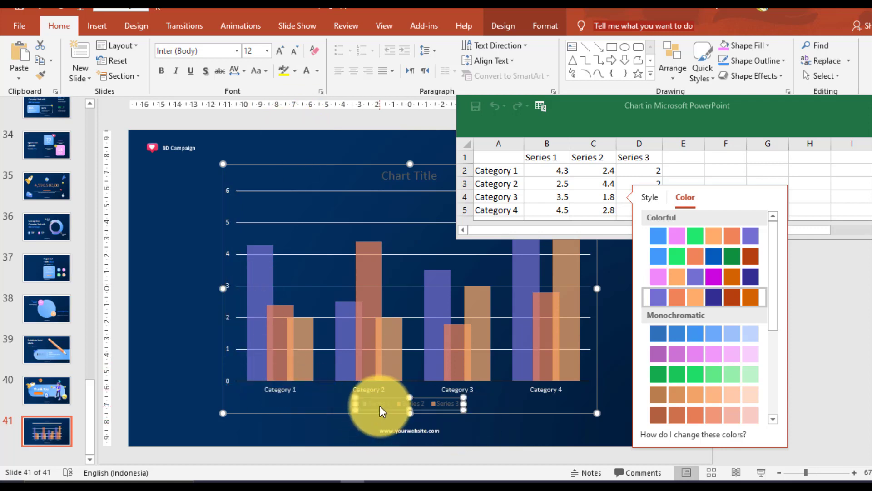
left_click(317, 72)
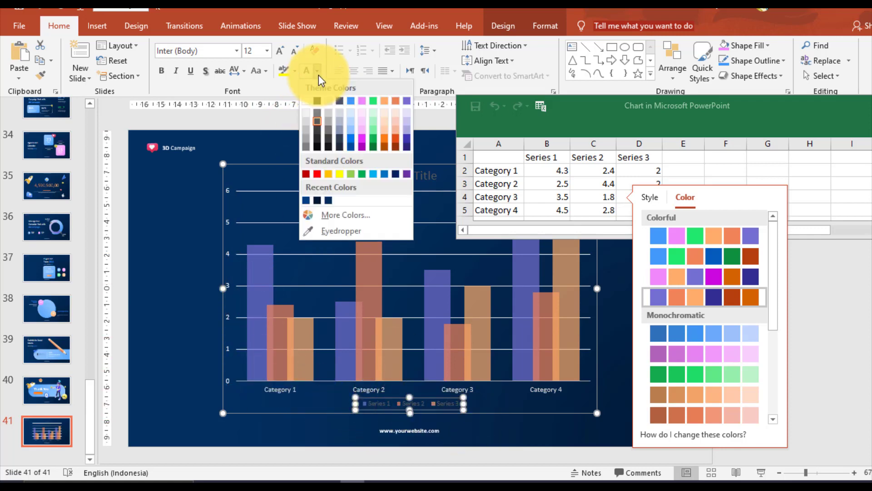
left_click(305, 131)
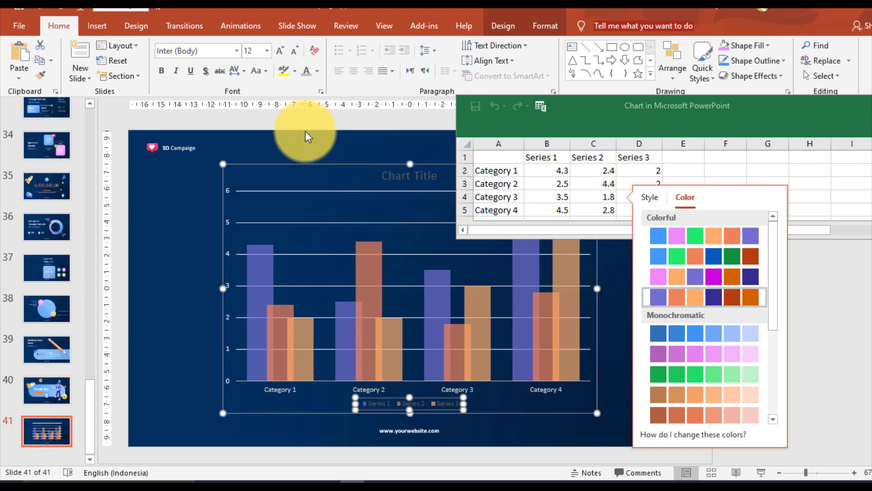
Step: Replace the default chart title with 'Chart 3D Campaign' and select all its text
left_click(411, 183)
left_click(415, 180)
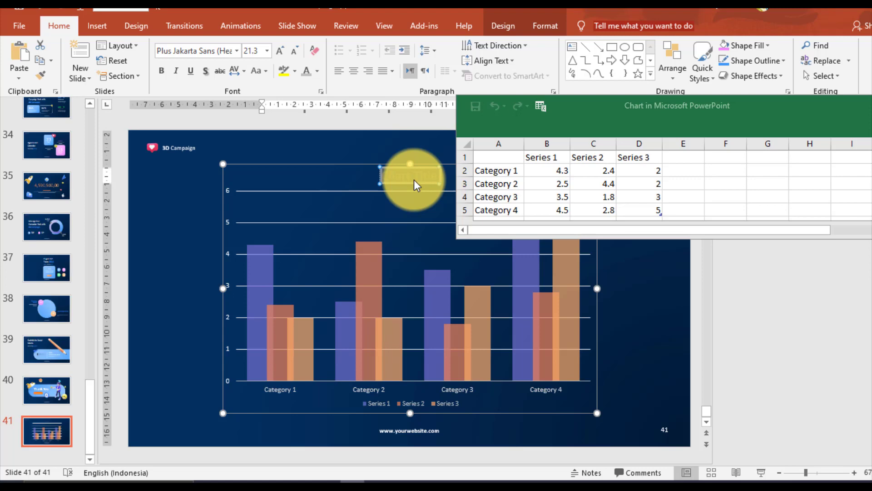
type("Ch")
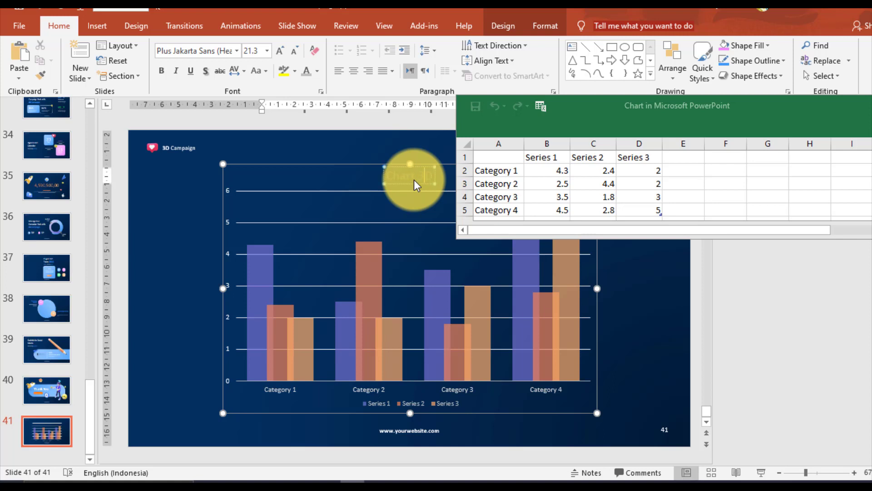
type("C")
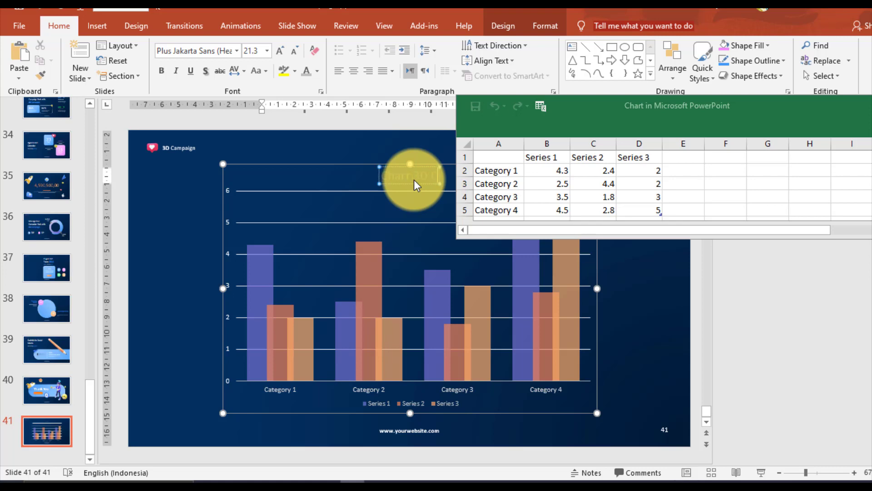
type("ampai")
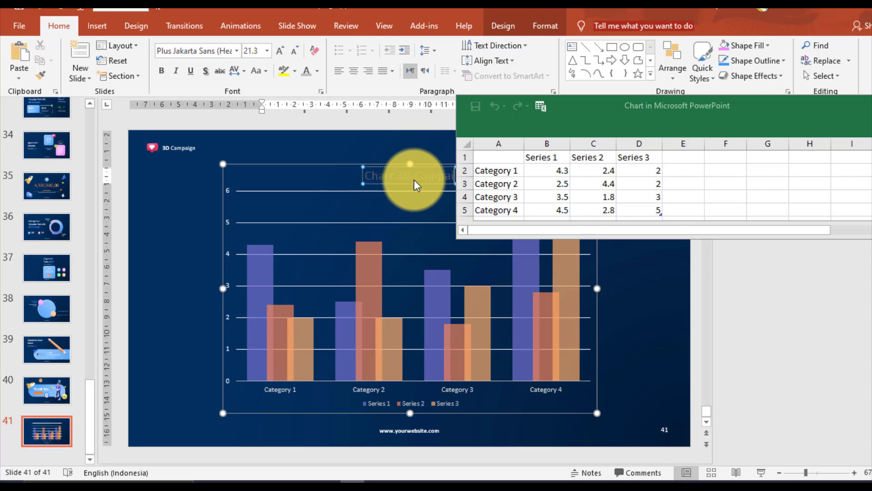
type("gng")
type("n")
key("ctrl+a")
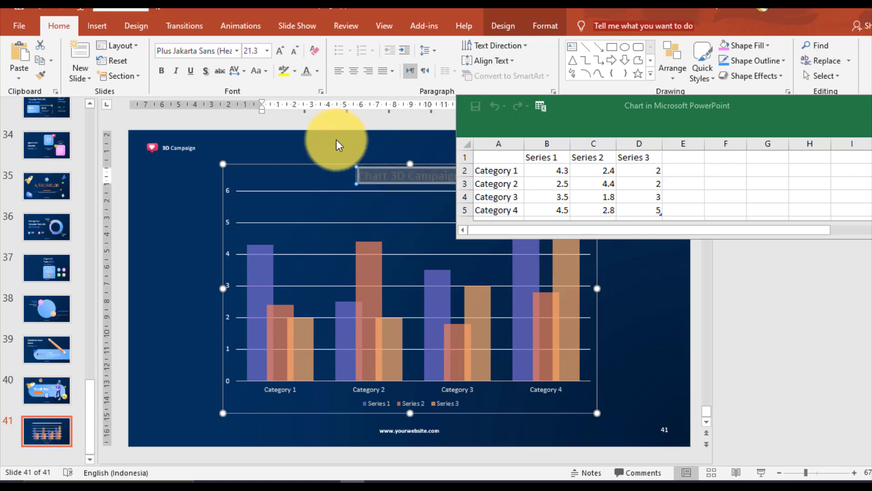
Step: Make the chart title light-coloured, set it in Bebas Neue, and enlarge it to 32 pt
left_click(316, 70)
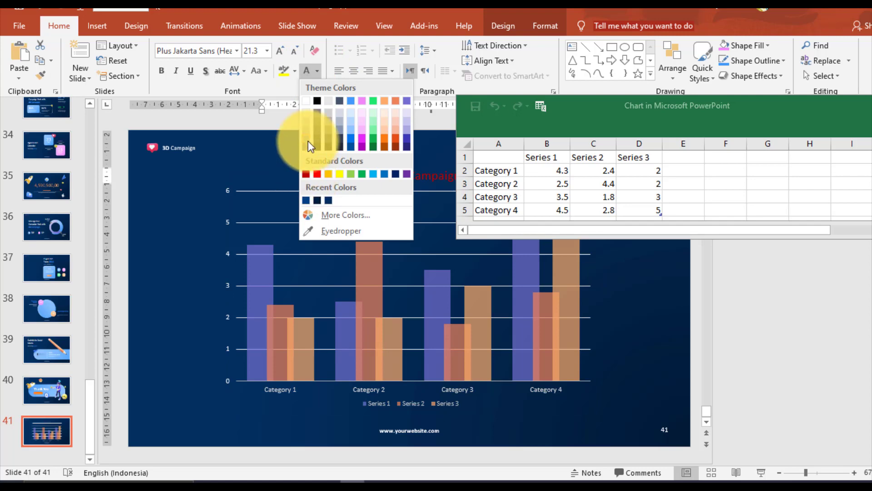
left_click(308, 109)
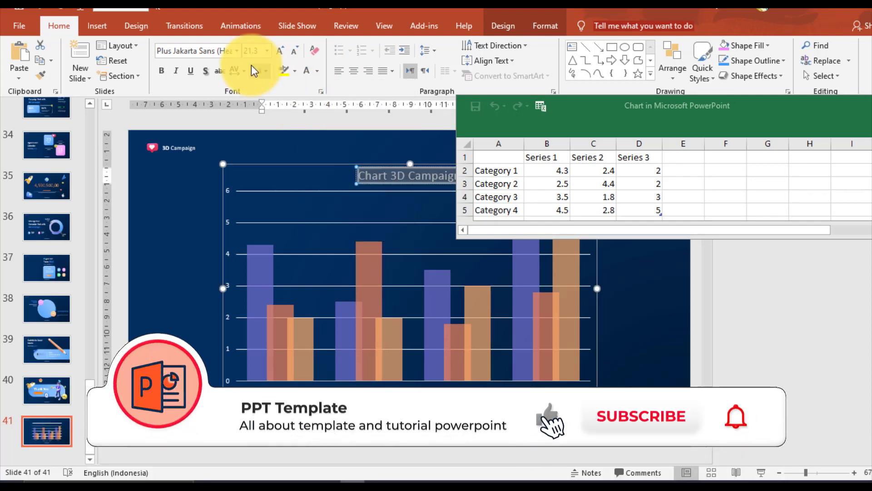
left_click(238, 51)
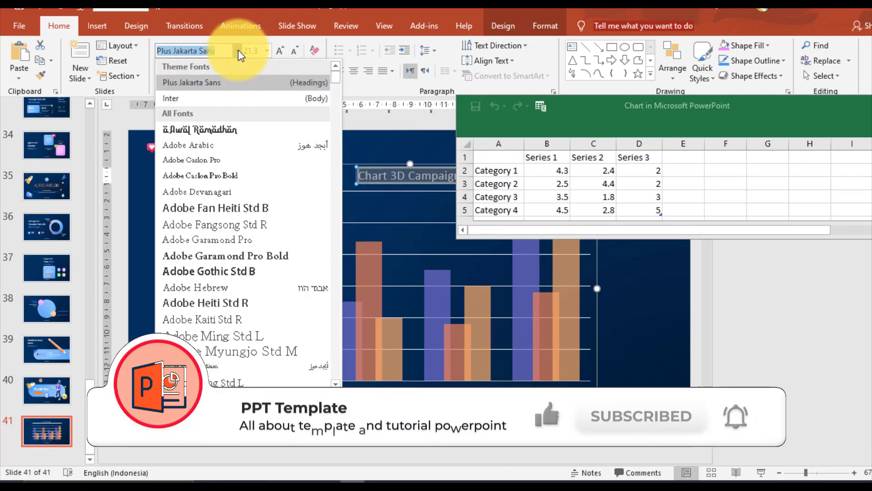
scroll(241, 147, "down", 3)
scroll(242, 146, "down", 5)
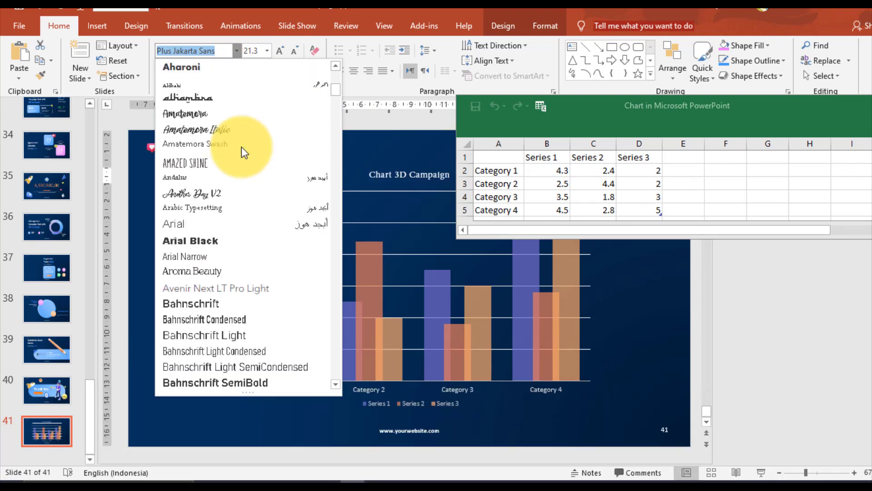
scroll(210, 241, "down", 3)
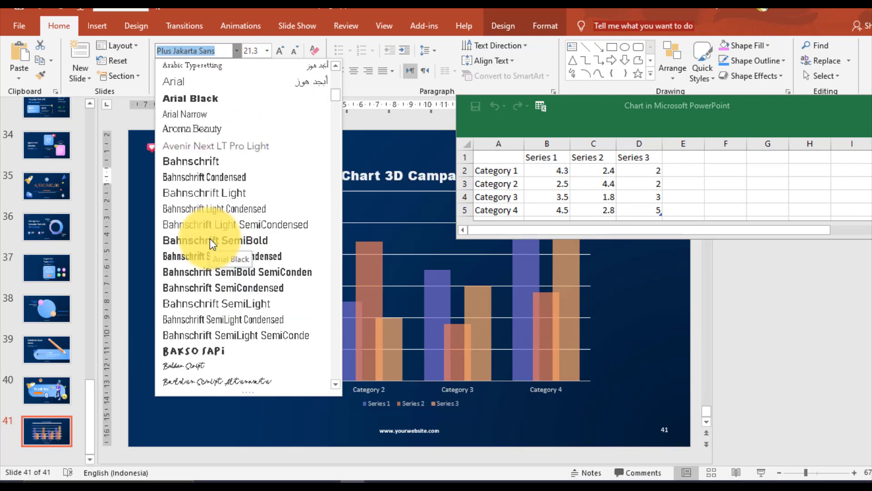
scroll(210, 241, "down", 5)
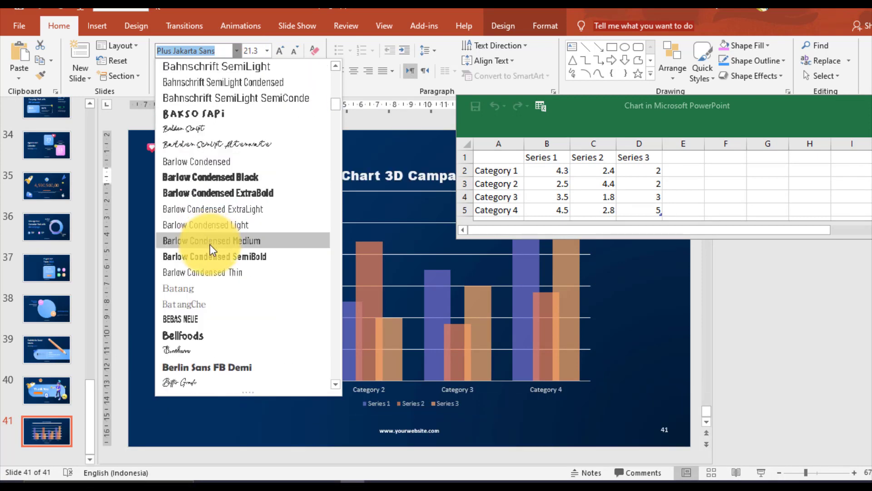
left_click(211, 316)
left_click(278, 48)
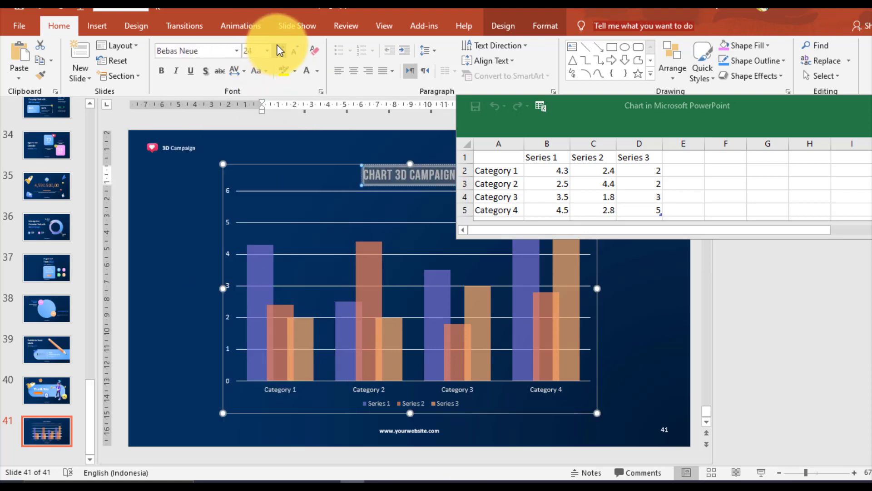
left_click(278, 48)
left_click(278, 48)
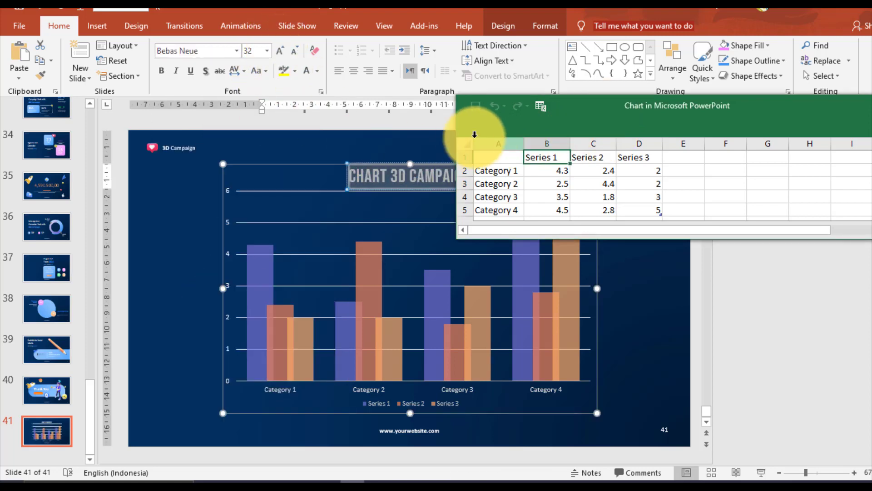
Step: Resize and reposition the chart data window so all data rows are visible
left_click_drag(459, 132, 646, 132)
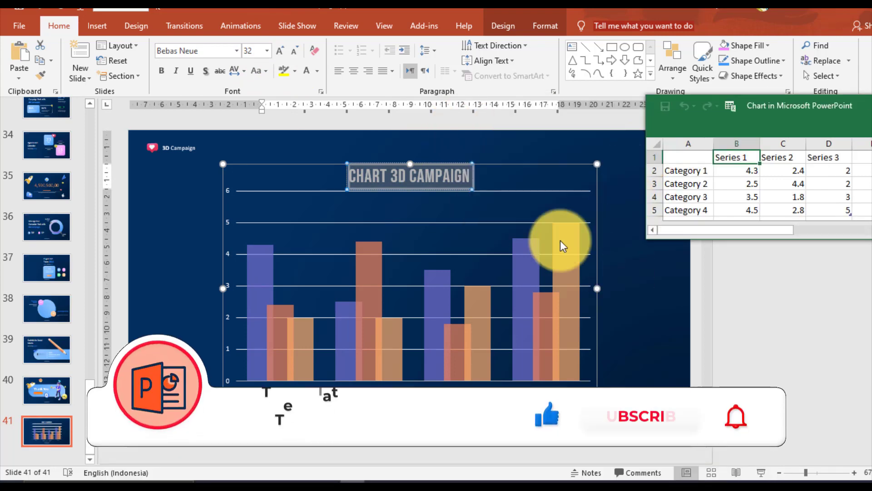
left_click(618, 302)
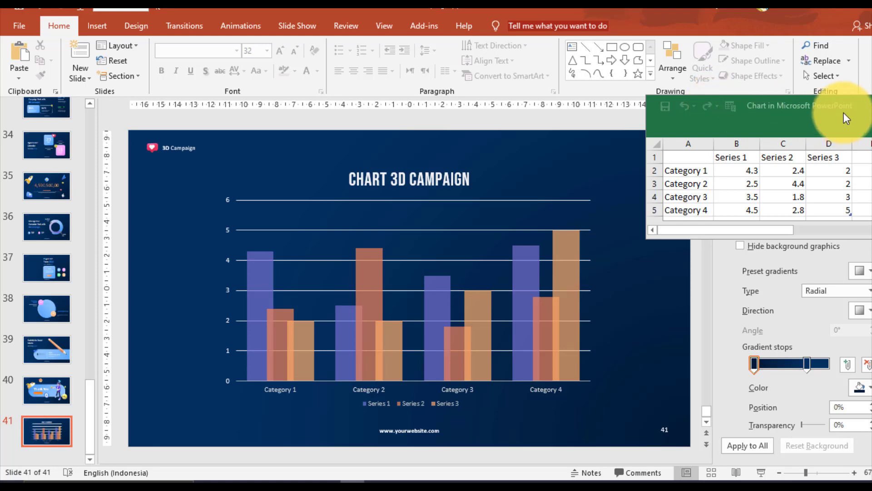
left_click_drag(845, 118, 677, 165)
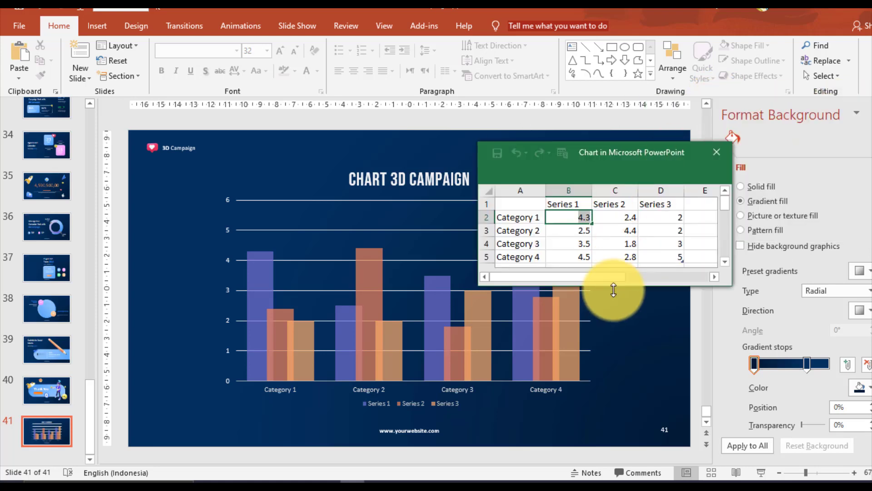
left_click_drag(613, 290, 614, 411)
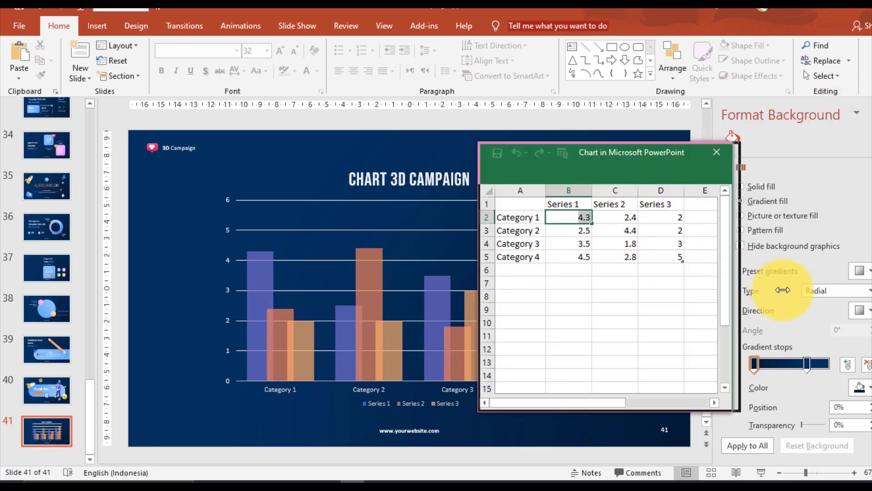
left_click_drag(782, 289, 803, 289)
Step: Enter Category 1 values 5, 3 and 4 for Series 1–3
type("5")
key("Return")
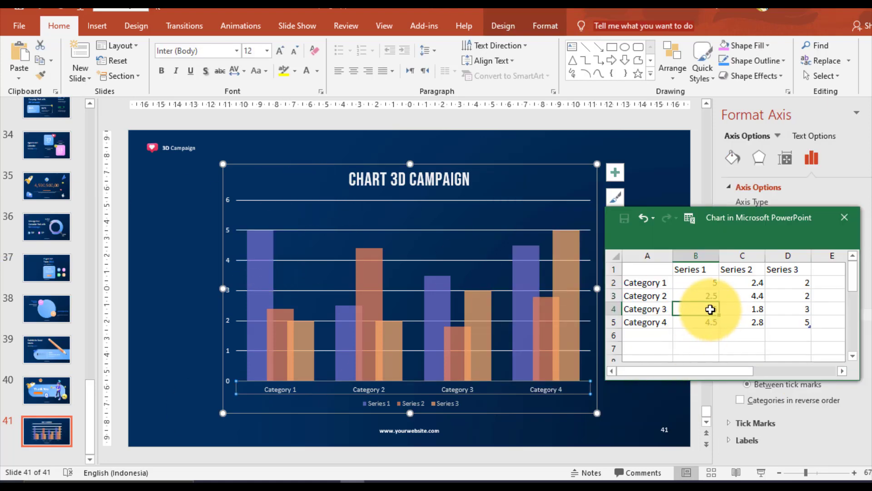
left_click(759, 282)
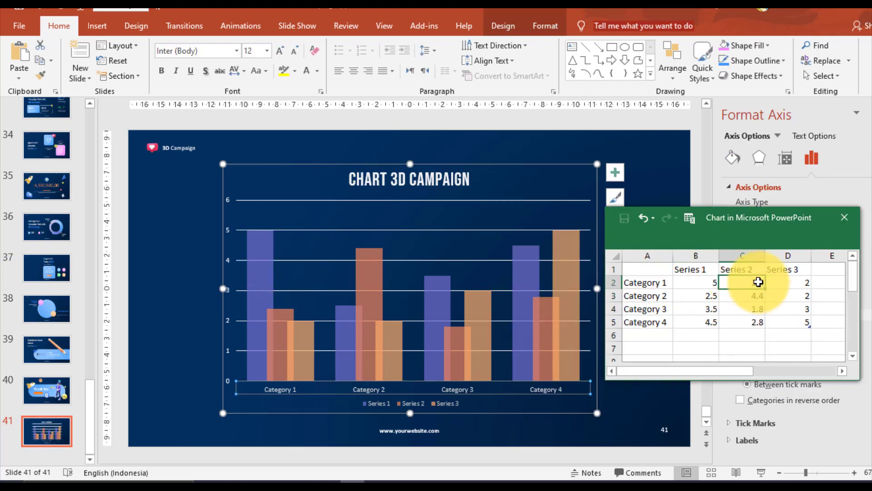
type("3")
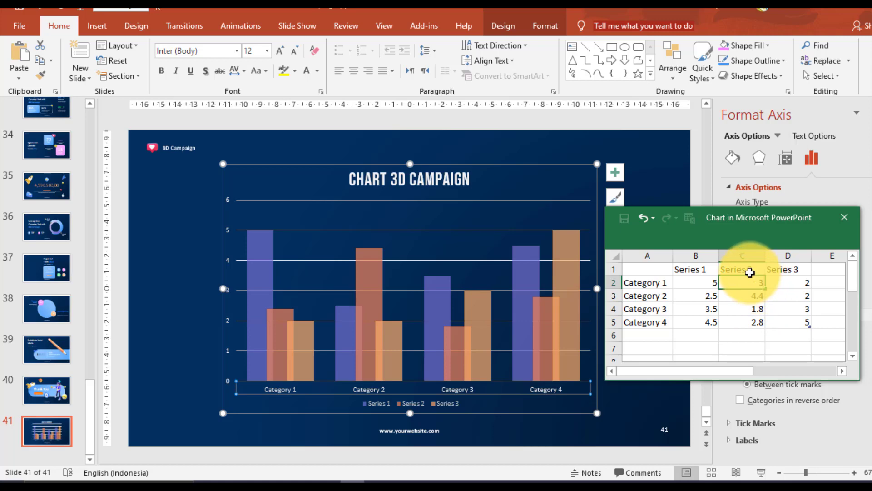
key("Return")
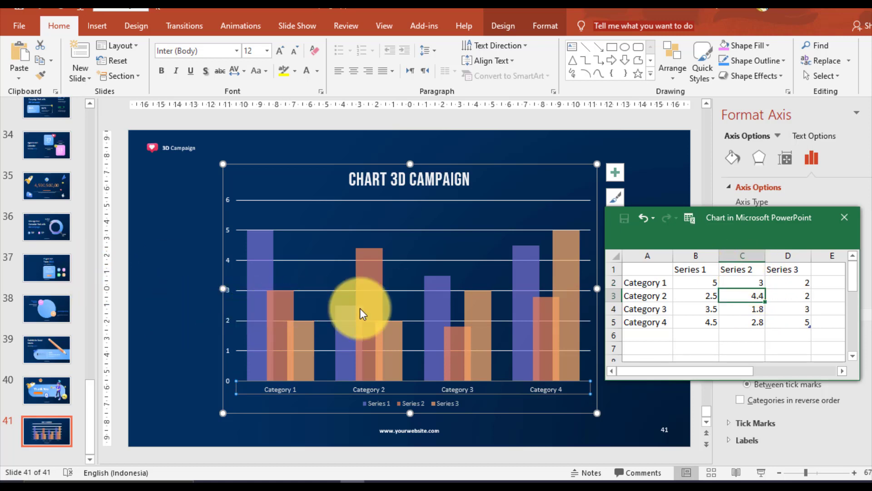
left_click(788, 283)
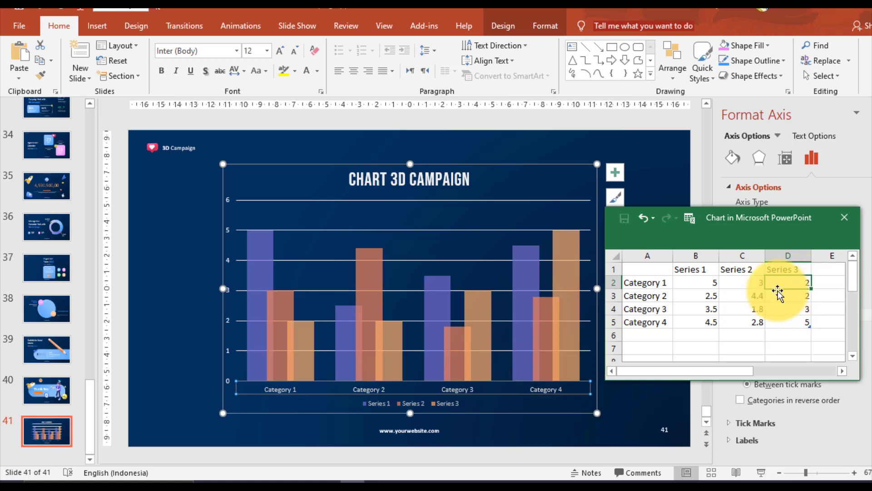
type("4")
key("Return")
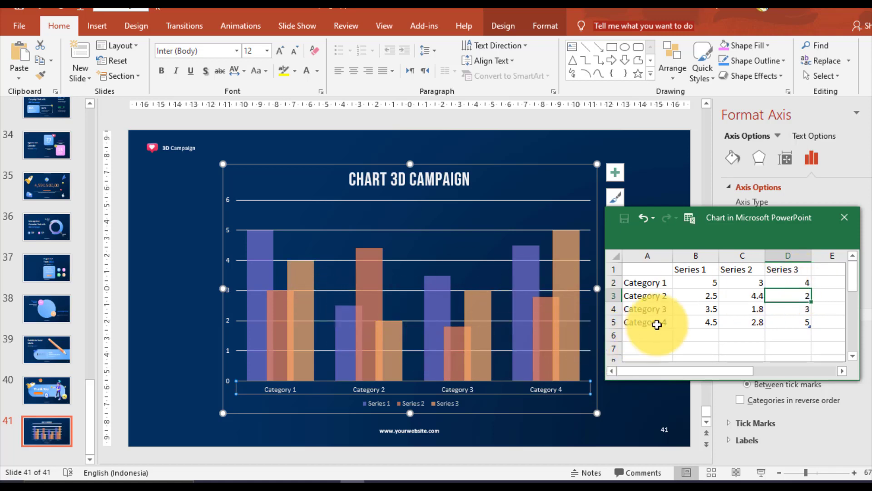
Step: Enter Category 2 values 1 and 2 for Series 1 and 2
left_click_drag(707, 296, 708, 317)
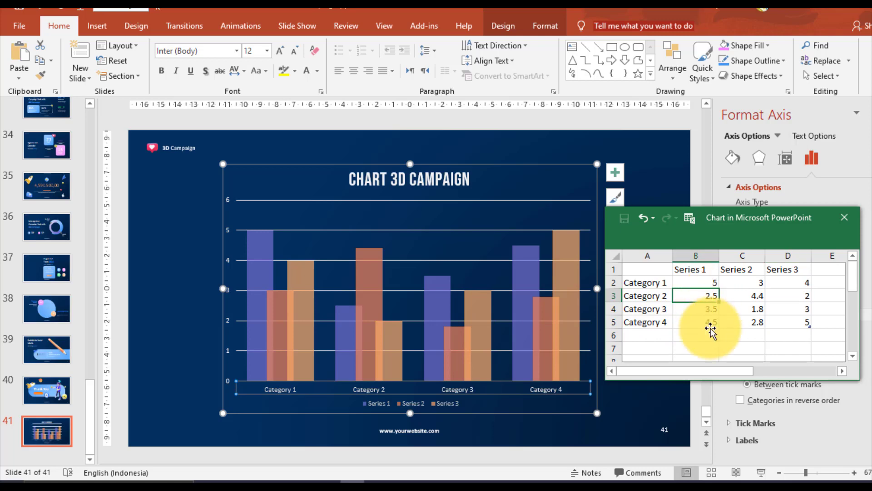
key("BackSpace")
key("BackSpace")
key("BackSpace")
type("1")
key("Tab")
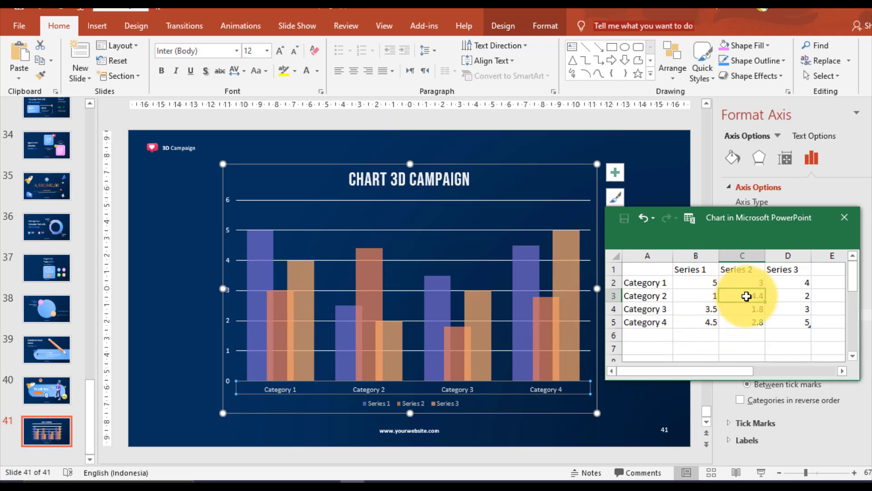
type("2")
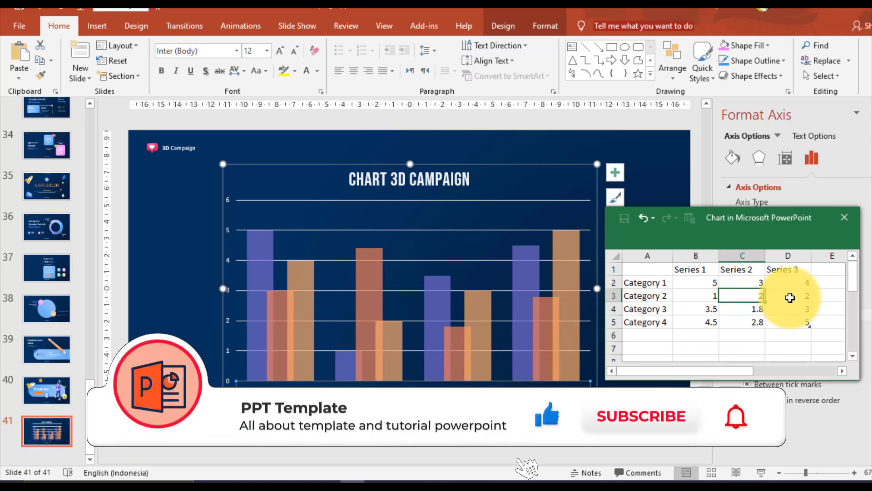
left_click(792, 296)
type("3")
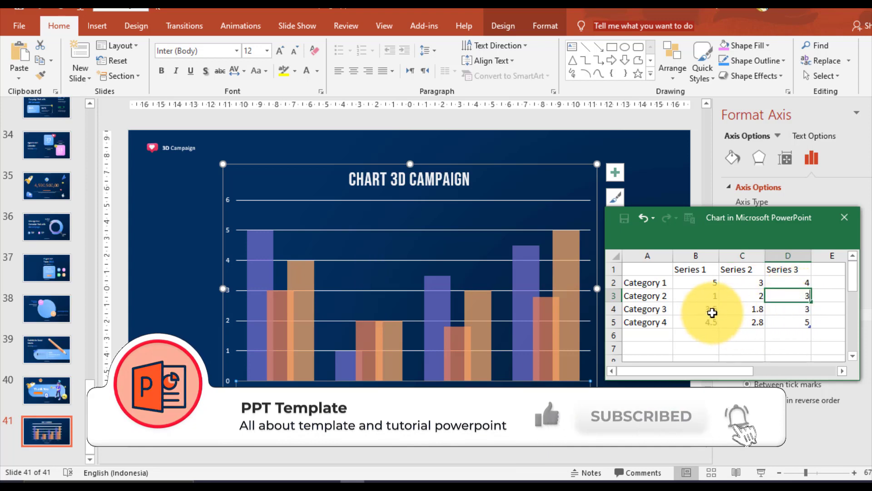
Step: Enter Category 3 values 4, 3, 2 and Category 4 values 2, 3, 6
left_click(711, 311)
type("4")
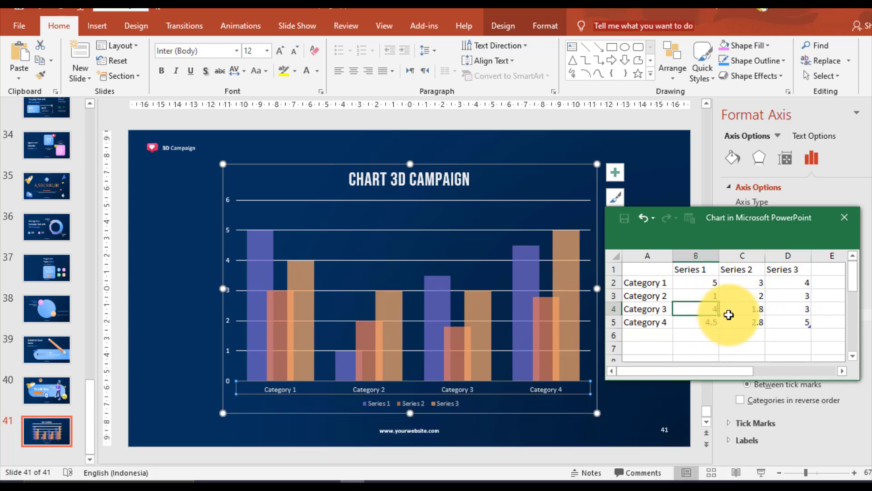
left_click(738, 308)
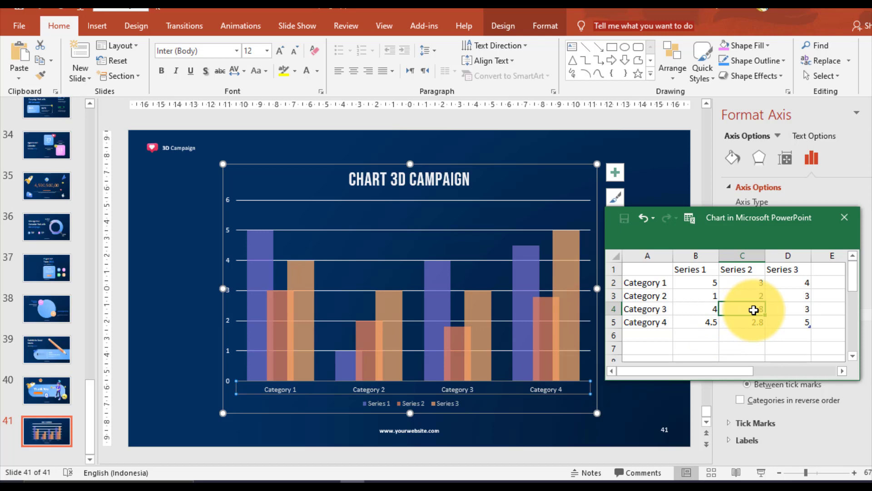
type("3")
left_click(778, 307)
type("2")
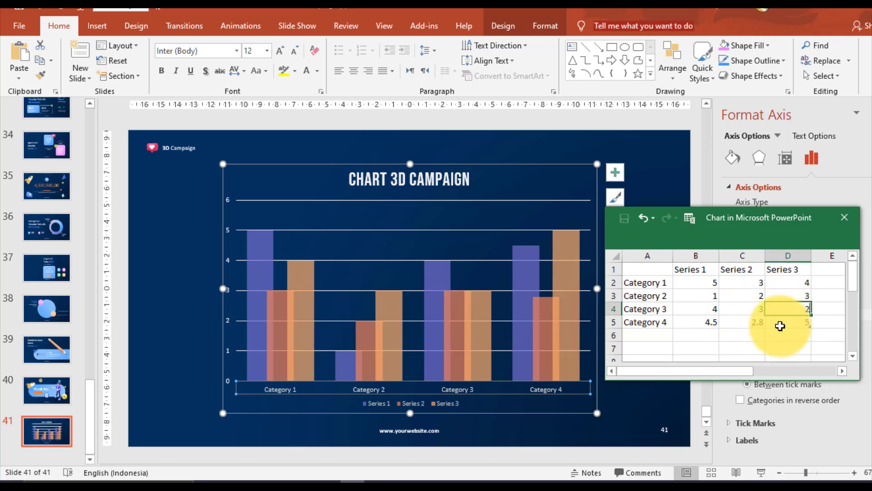
left_click(709, 323)
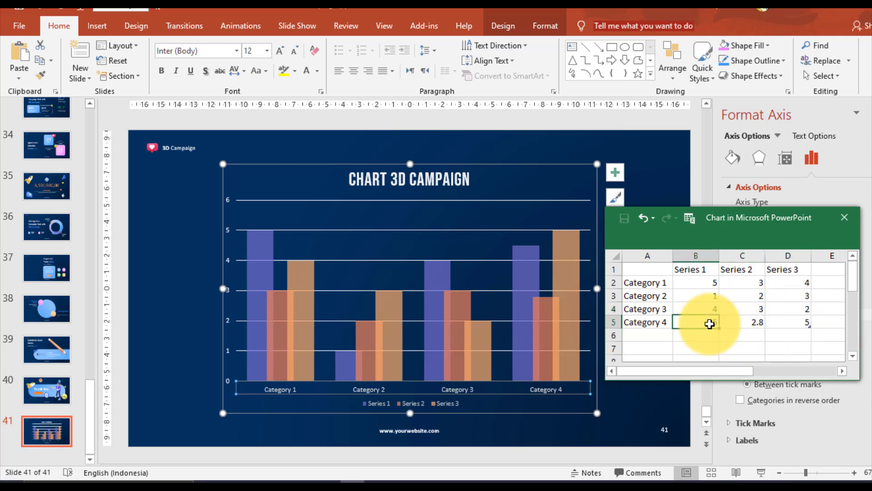
type("2")
left_click(728, 325)
type("3")
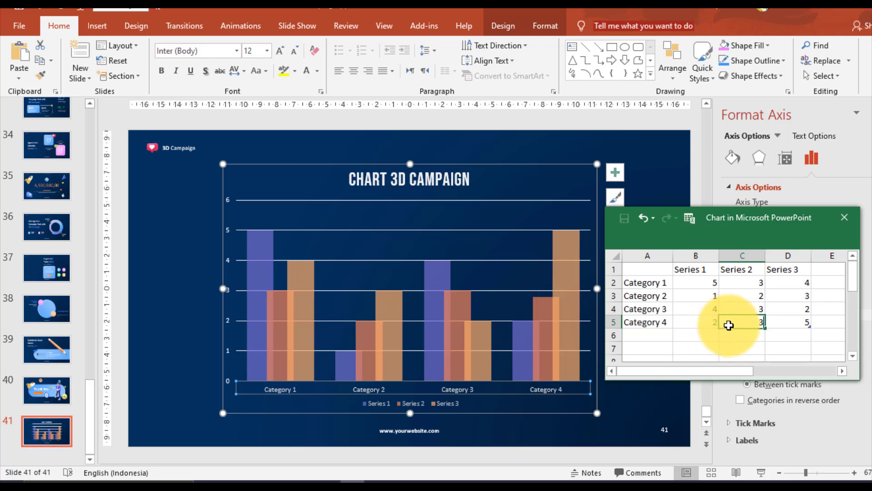
left_click(780, 326)
type("4")
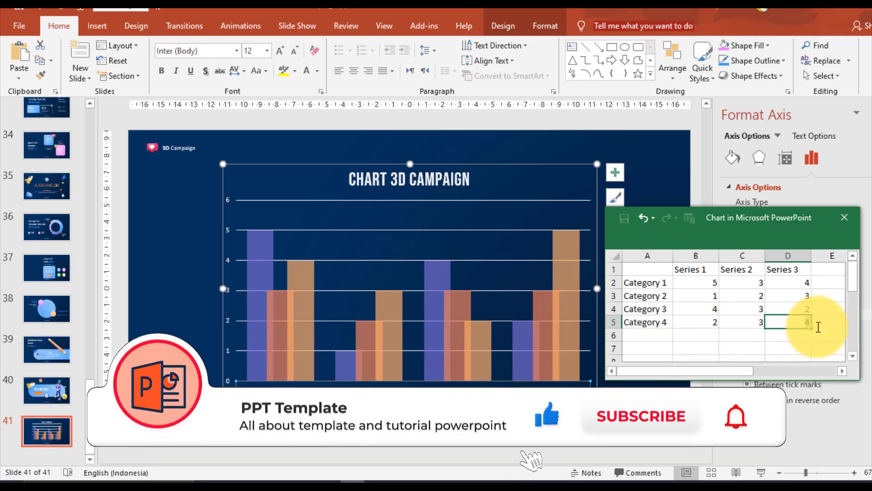
type("6")
key("Return")
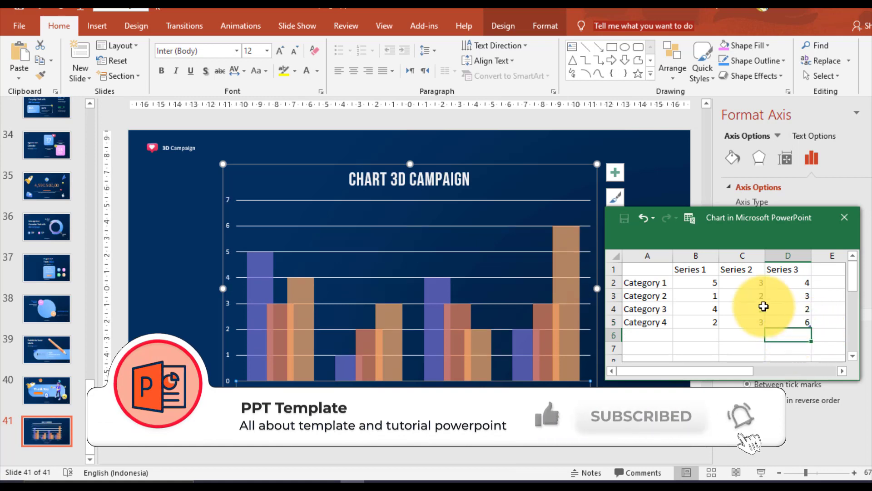